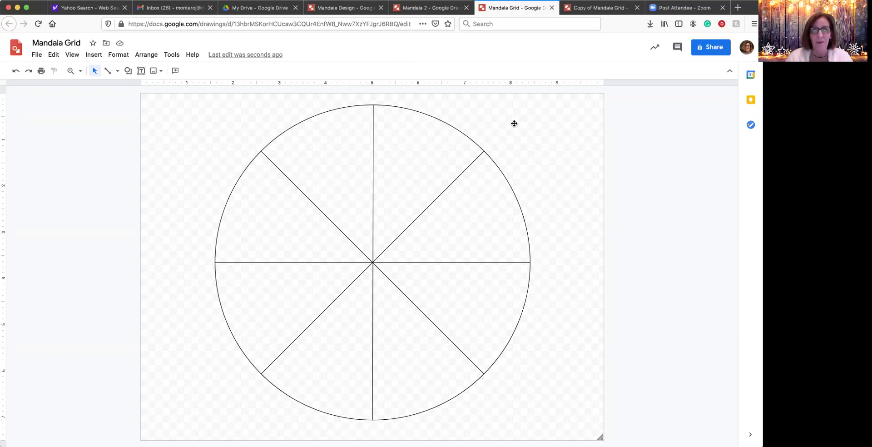
# Step: Draw a small circle centred on the grid's centre
pyautogui.click(131, 73)
pyautogui.moveTo(142, 88)
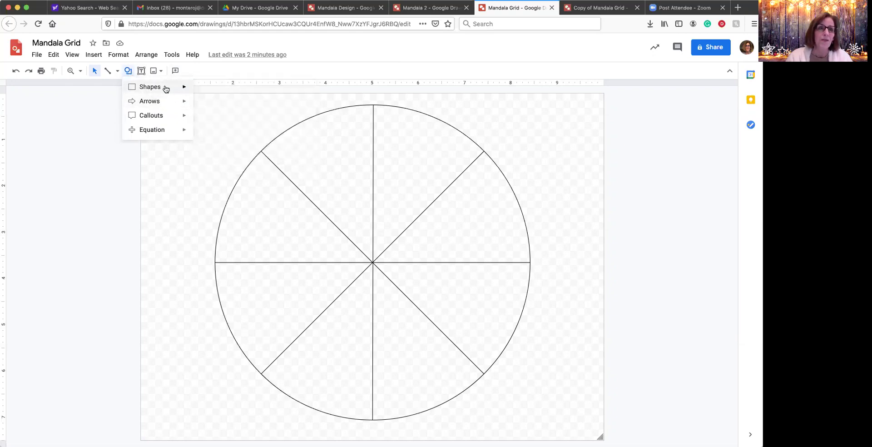
pyautogui.click(199, 107)
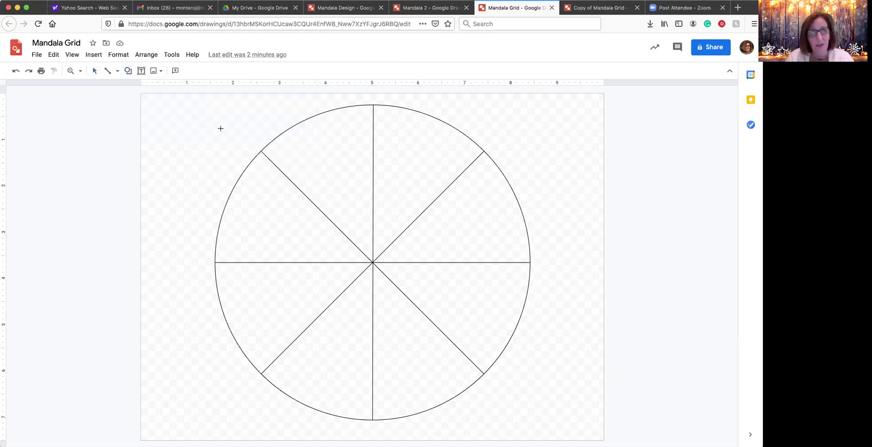
pyautogui.moveTo(340, 223); pyautogui.dragTo(404, 305)
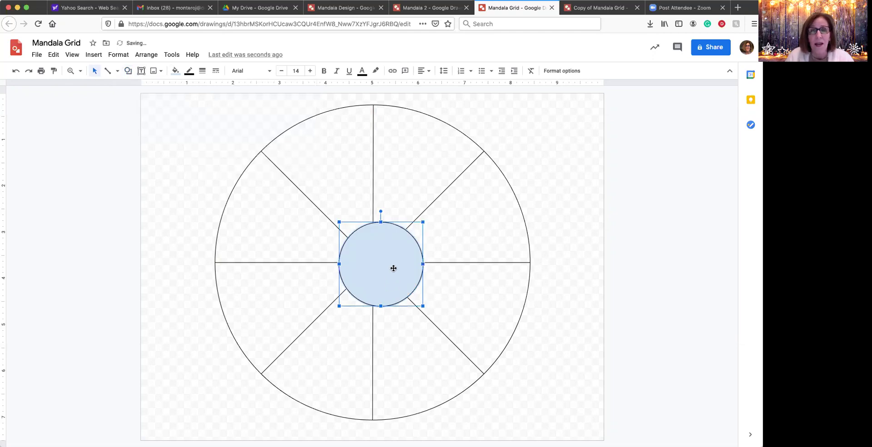
pyautogui.moveTo(391, 268); pyautogui.dragTo(386, 272)
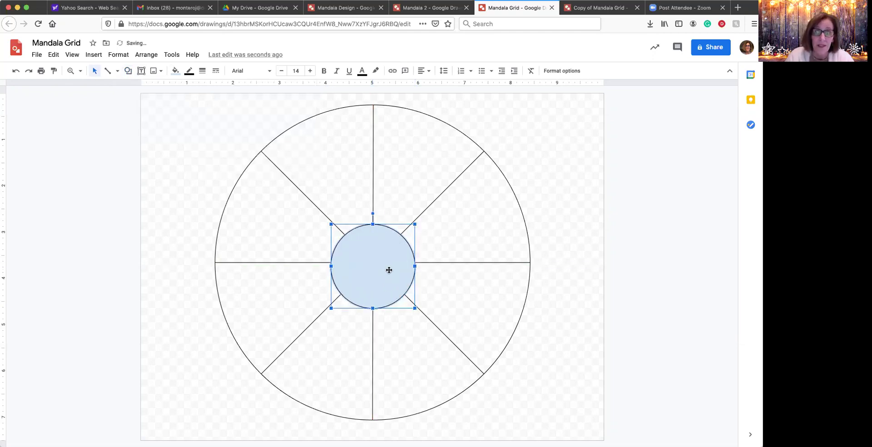
# Step: Make the circle borderless with a light green fill
pyautogui.click(188, 71)
pyautogui.click(193, 87)
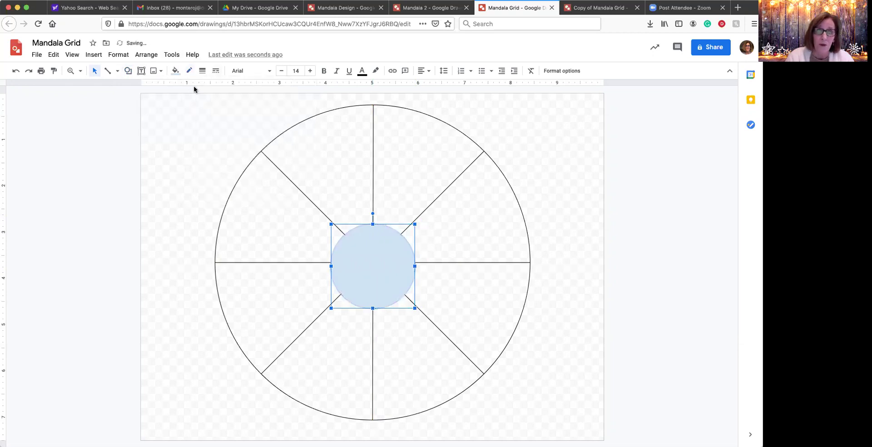
pyautogui.click(175, 71)
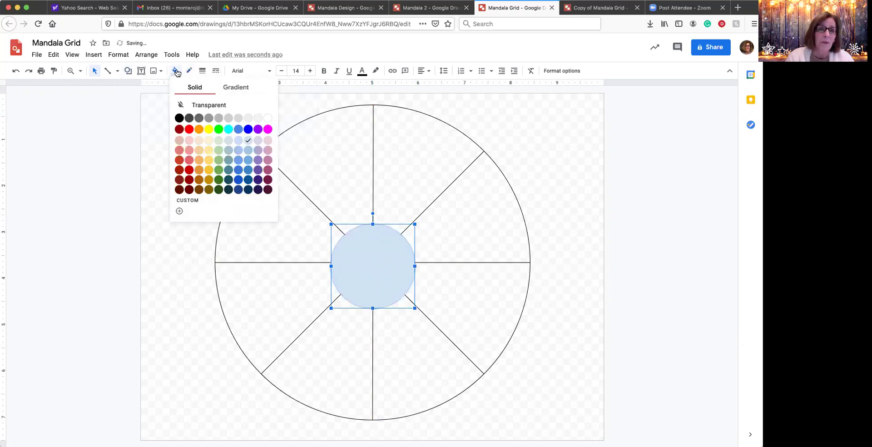
pyautogui.click(220, 150)
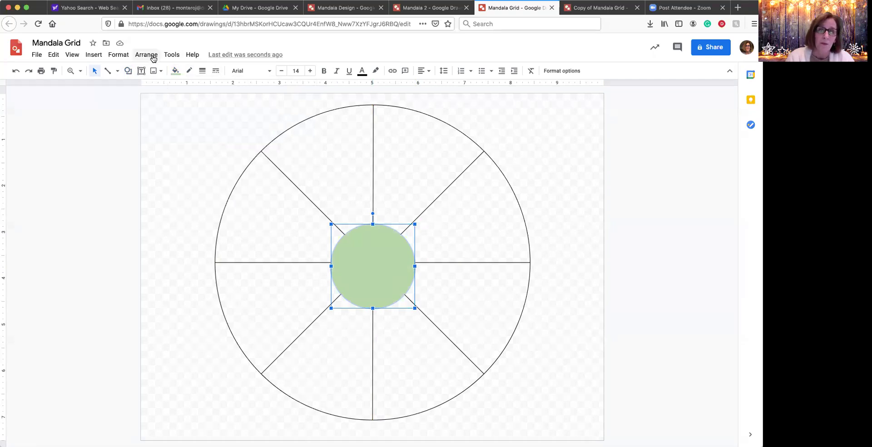
# Step: Send the green circle to the back, behind all the slice lines
pyautogui.click(151, 56)
pyautogui.moveTo(156, 71)
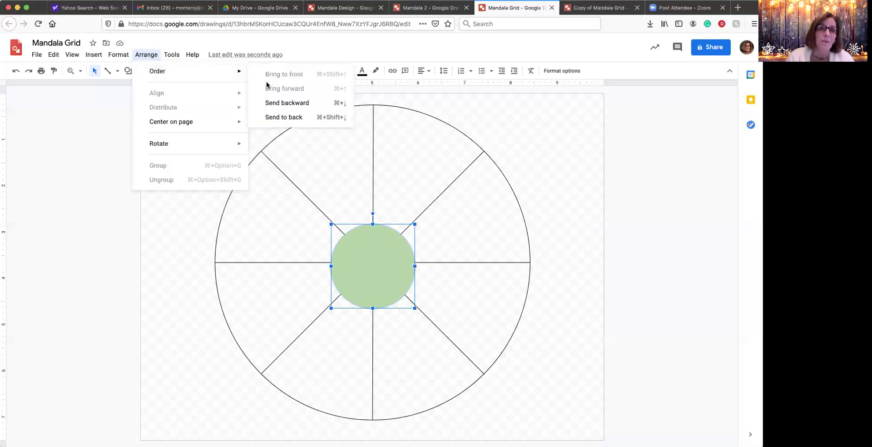
pyautogui.click(287, 103)
pyautogui.click(150, 57)
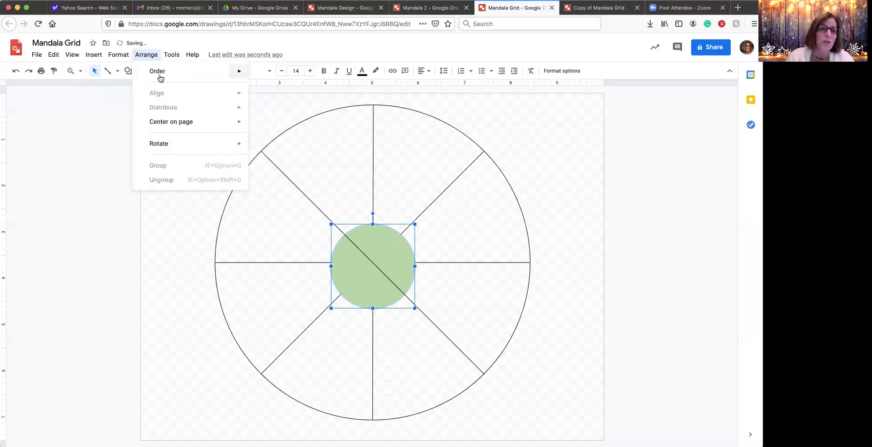
pyautogui.moveTo(158, 72)
pyautogui.click(282, 118)
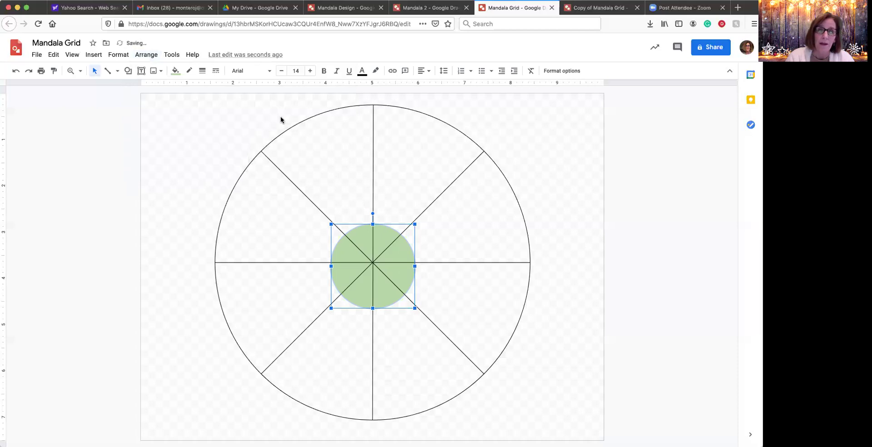
# Step: Draw a larger circle centred on the grid, around the green circle
pyautogui.click(563, 137)
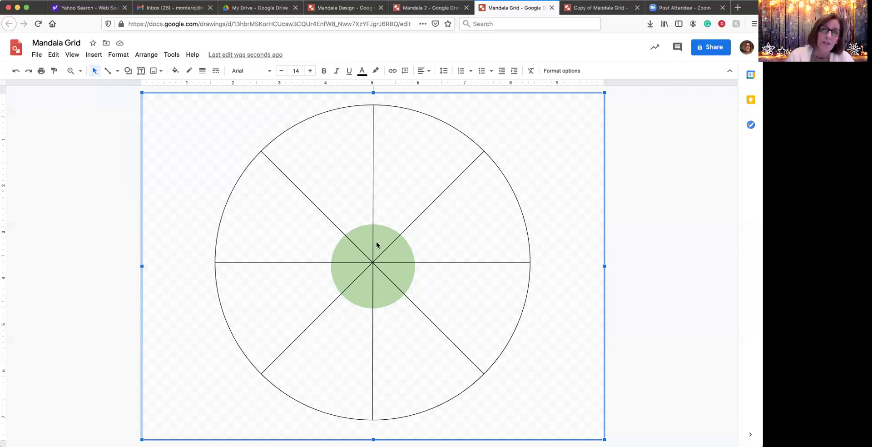
pyautogui.click(128, 71)
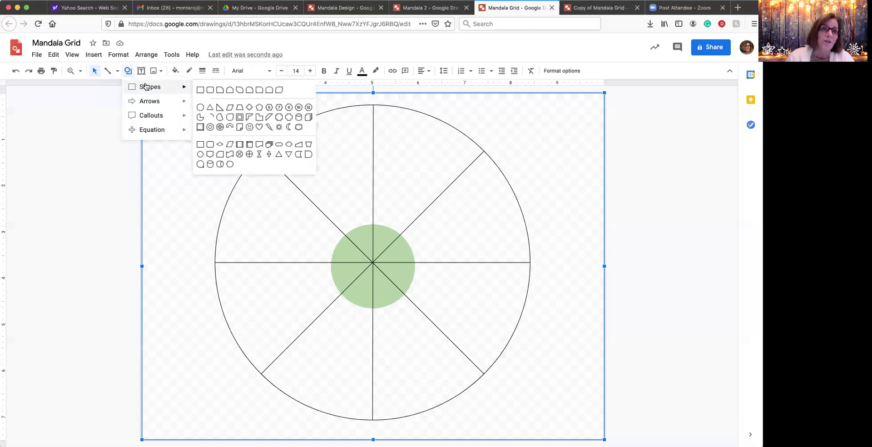
pyautogui.moveTo(182, 92)
pyautogui.click(200, 108)
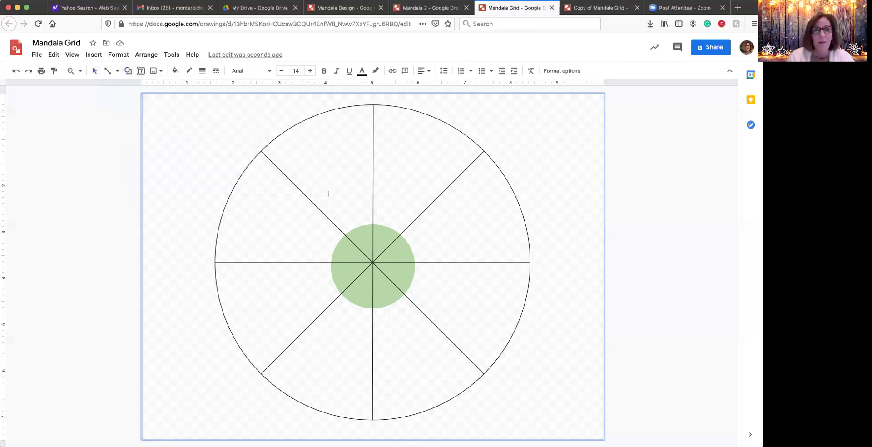
pyautogui.moveTo(319, 192); pyautogui.dragTo(413, 343)
pyautogui.moveTo(420, 291)
pyautogui.mouseDown()
pyautogui.moveTo(432, 288)
pyautogui.moveTo(405, 287)
pyautogui.mouseUp()
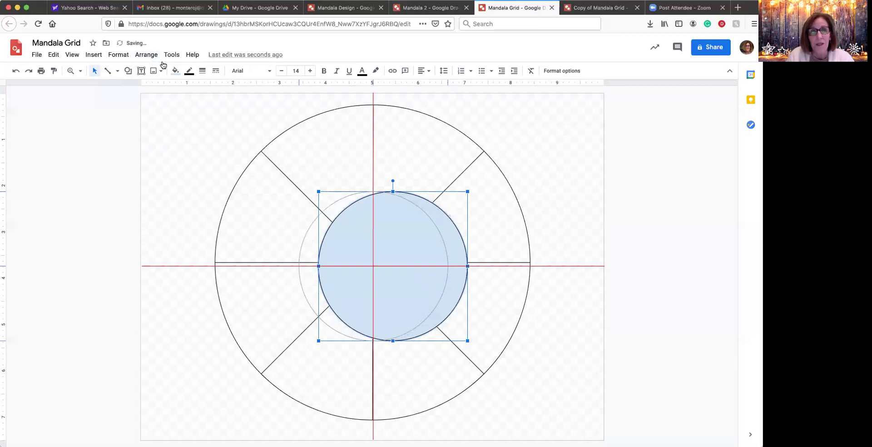
# Step: Make the new circle borderless and dark teal, and send it to the back
pyautogui.click(189, 71)
pyautogui.click(193, 88)
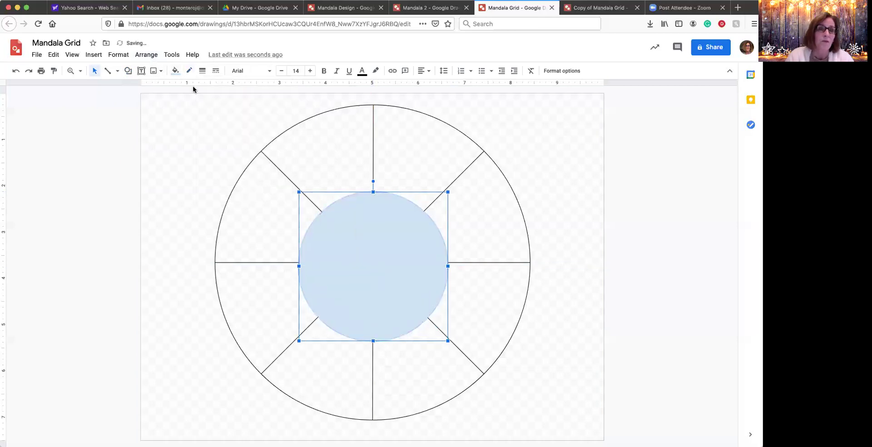
pyautogui.click(173, 71)
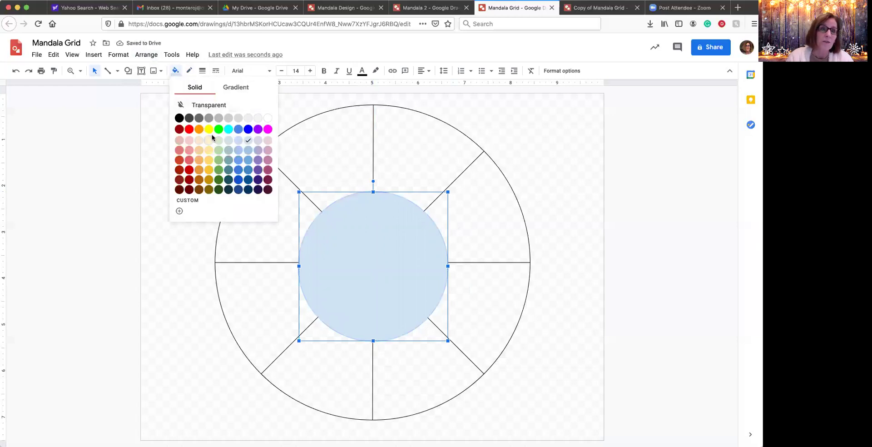
pyautogui.click(229, 170)
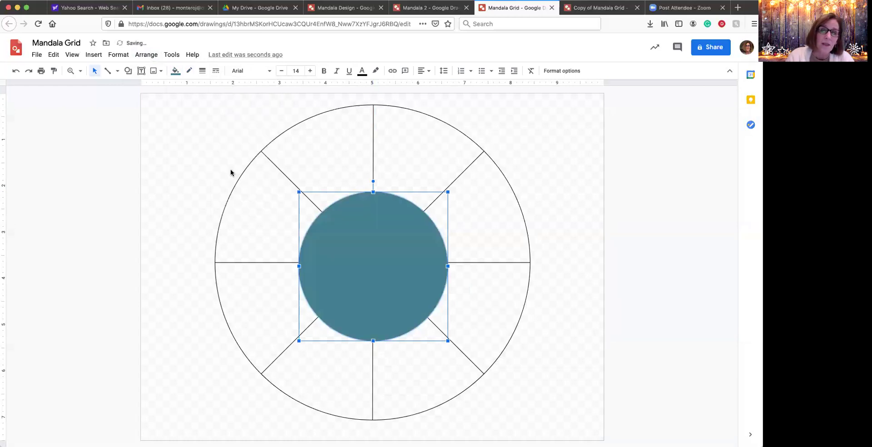
pyautogui.click(146, 55)
pyautogui.moveTo(155, 71)
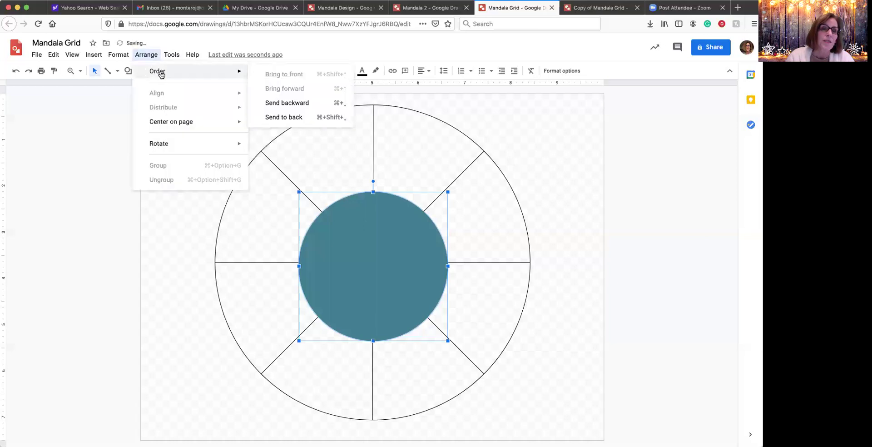
pyautogui.click(286, 118)
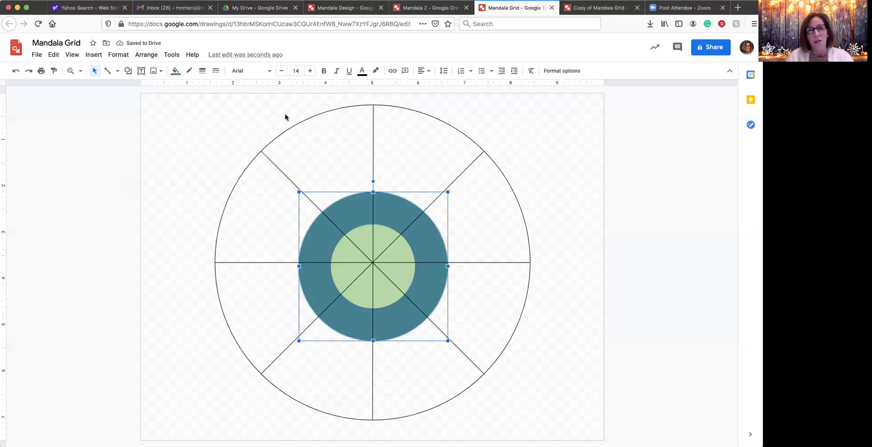
# Step: Draw an even larger circle centred on the grid
pyautogui.click(129, 71)
pyautogui.moveTo(145, 87)
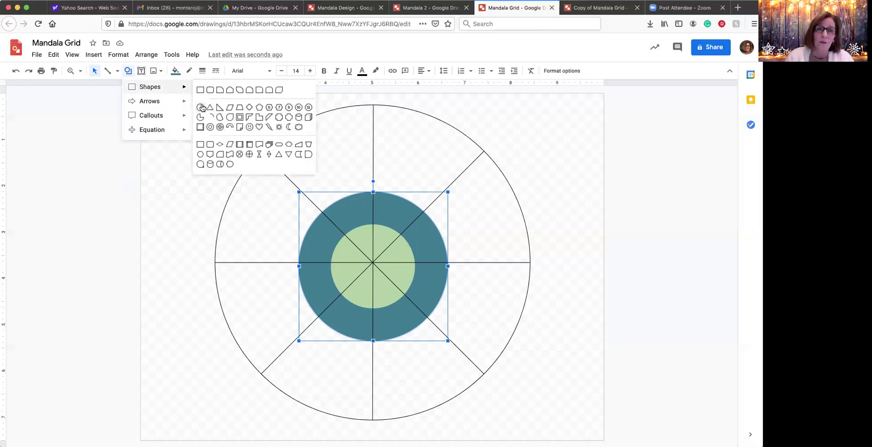
pyautogui.click(200, 107)
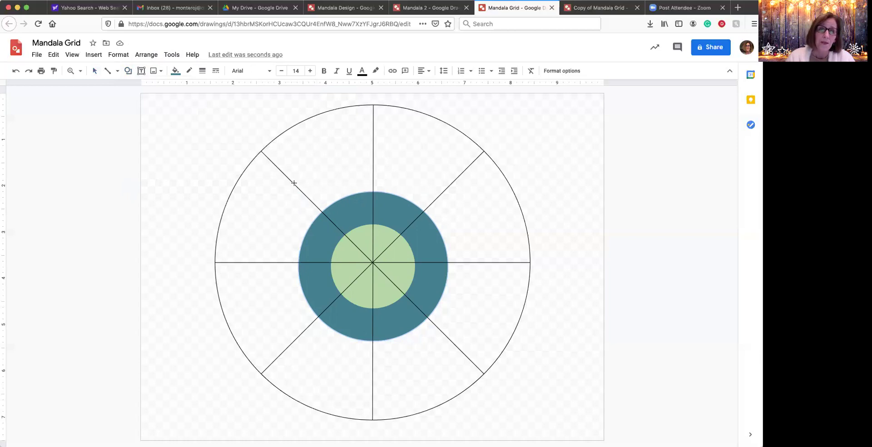
pyautogui.moveTo(307, 197); pyautogui.dragTo(478, 368)
pyautogui.moveTo(414, 348); pyautogui.dragTo(402, 340)
# Step: Fill the new circle dark red and send it behind everything else
pyautogui.click(177, 72)
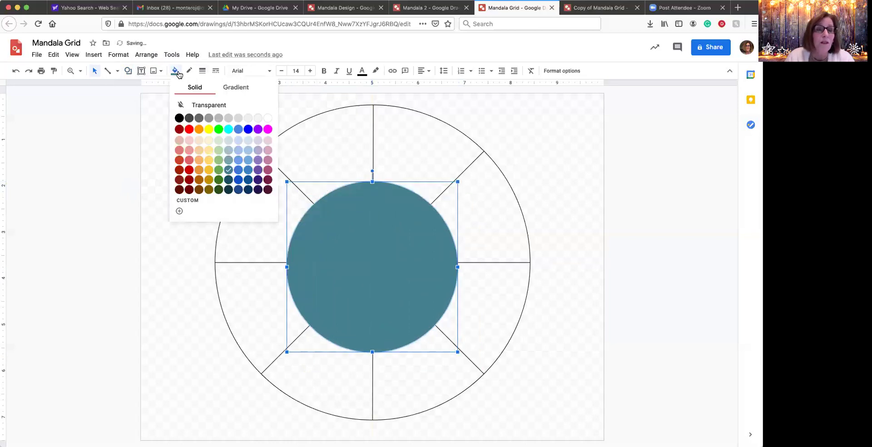
pyautogui.click(180, 171)
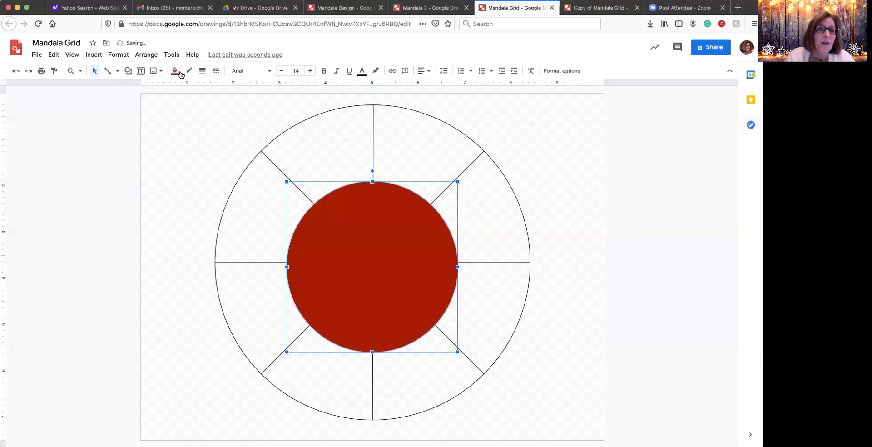
pyautogui.click(146, 54)
pyautogui.moveTo(159, 72)
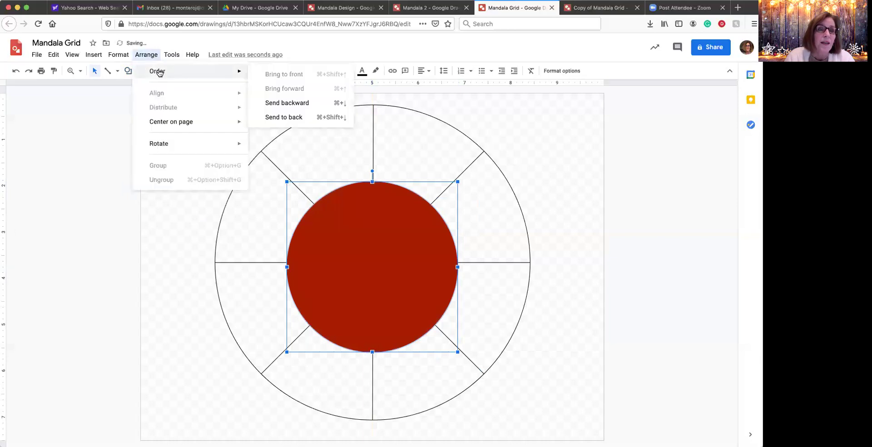
pyautogui.click(279, 117)
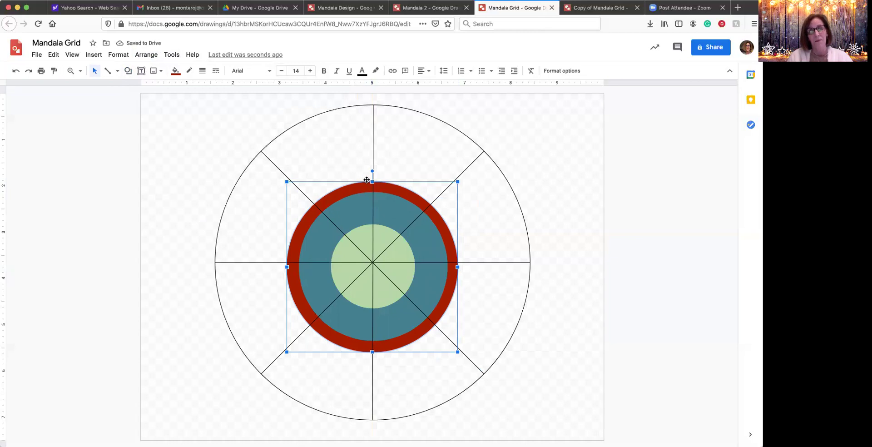
# Step: Try red-orange and pale pink fills, then settle on medium red for the outer ring
pyautogui.click(175, 71)
pyautogui.click(179, 159)
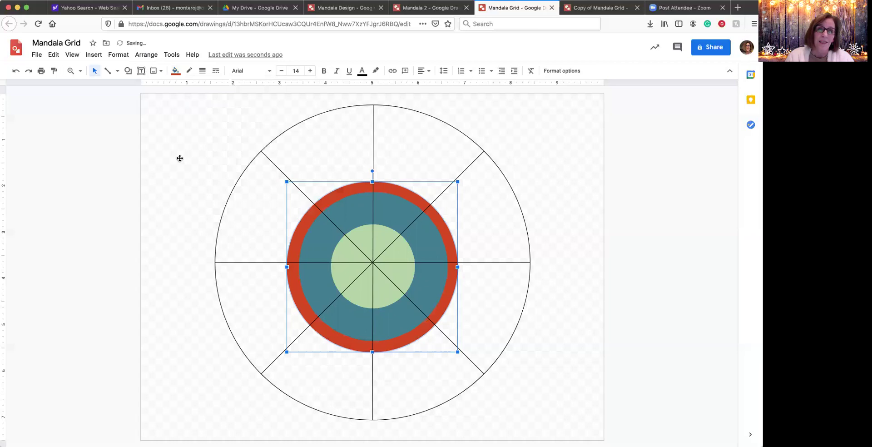
pyautogui.click(176, 71)
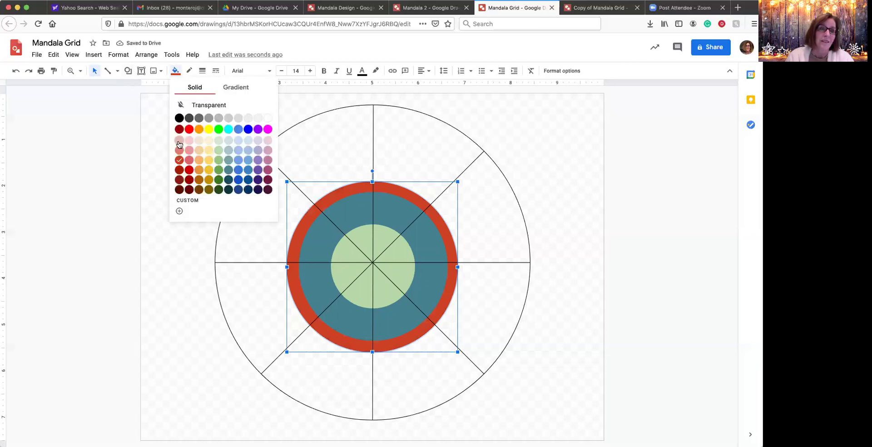
pyautogui.click(179, 140)
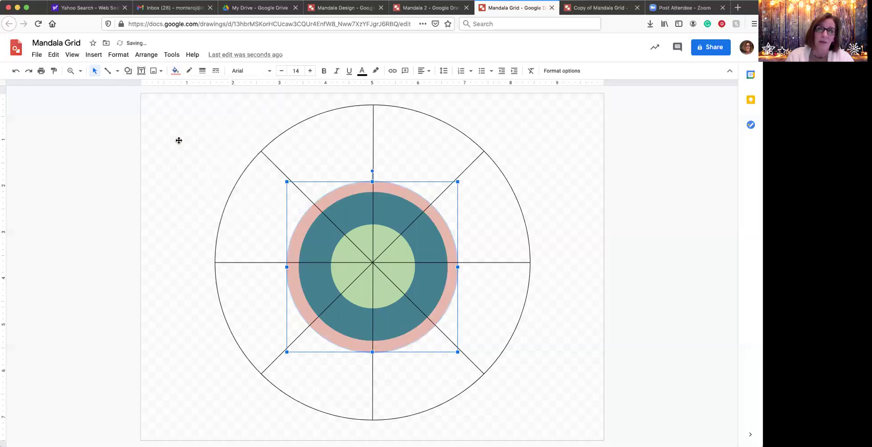
pyautogui.click(175, 71)
pyautogui.click(189, 160)
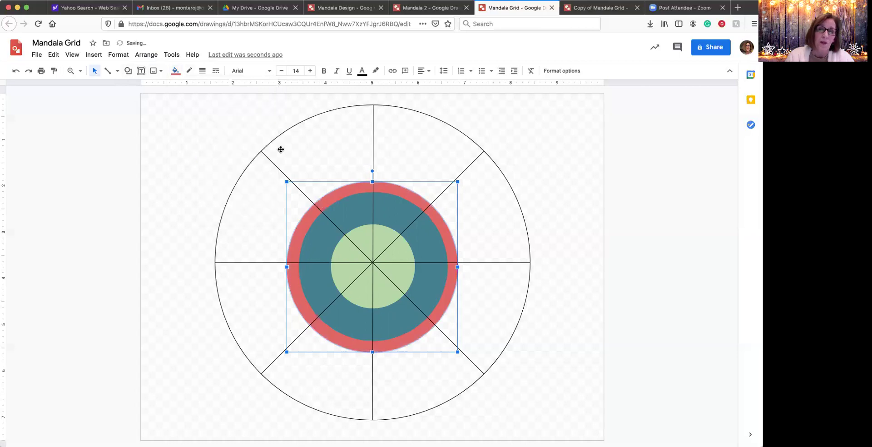
pyautogui.click(558, 147)
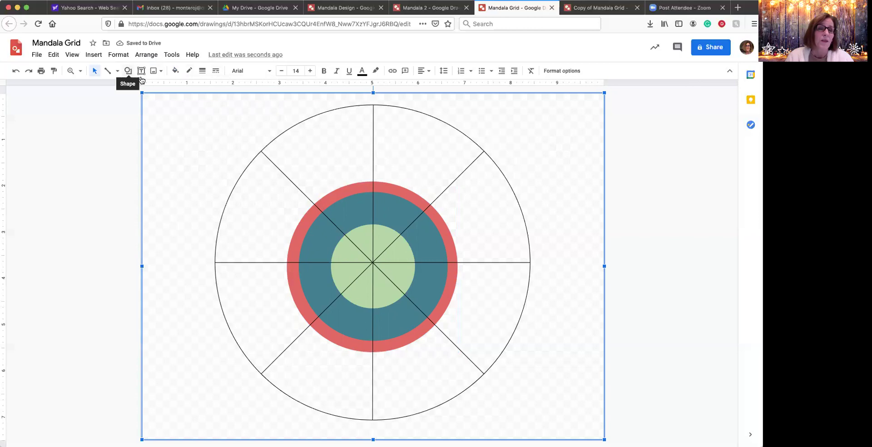
# Step: Draw a new larger circle and centre it on the grid
pyautogui.click(121, 132)
pyautogui.click(128, 70)
pyautogui.moveTo(146, 90)
pyautogui.click(200, 107)
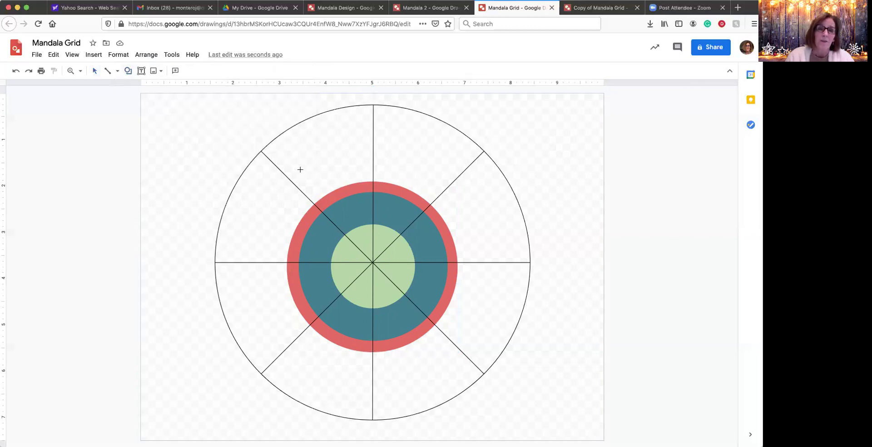
pyautogui.moveTo(292, 168)
pyautogui.mouseDown()
pyautogui.moveTo(454, 352)
pyautogui.moveTo(466, 383)
pyautogui.mouseUp()
pyautogui.moveTo(441, 330); pyautogui.dragTo(406, 319)
# Step: Make the circle borderless and purple, and send it behind the rings
pyautogui.click(189, 70)
pyautogui.click(196, 89)
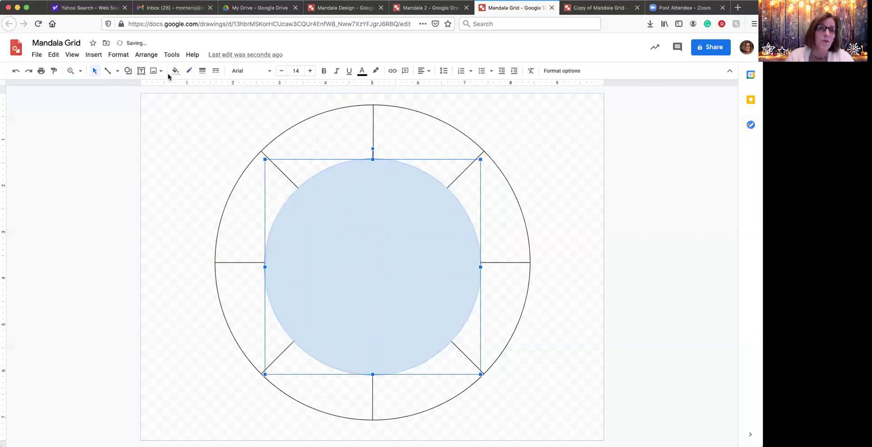
pyautogui.click(174, 71)
pyautogui.click(258, 160)
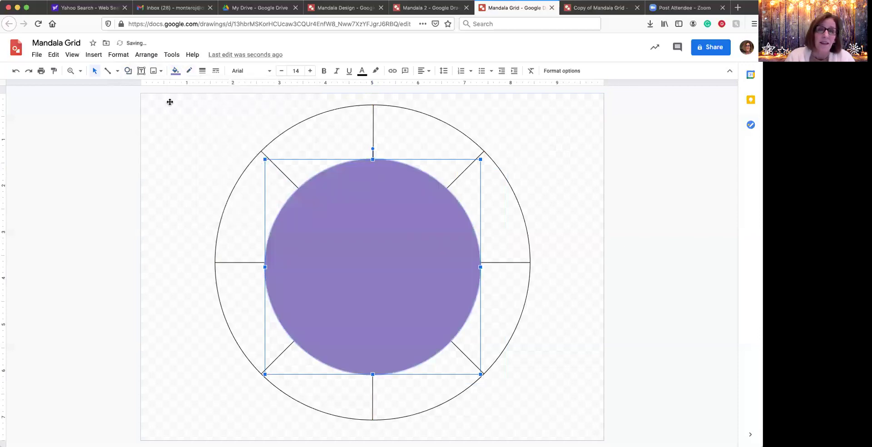
pyautogui.click(146, 55)
pyautogui.moveTo(155, 72)
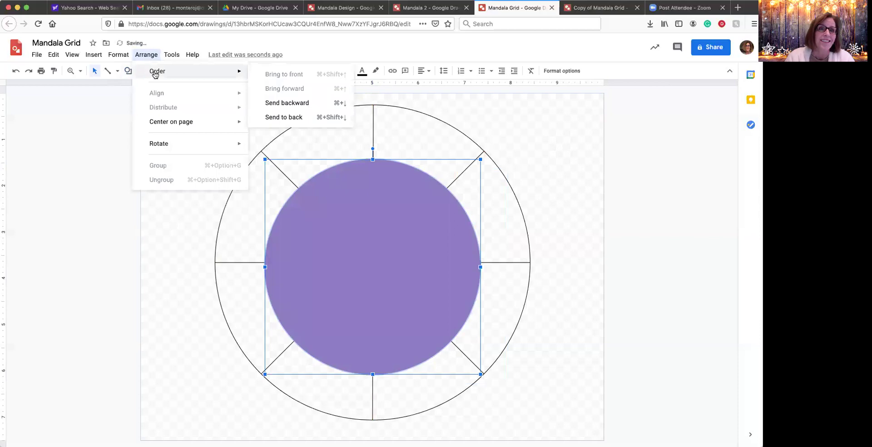
pyautogui.click(287, 116)
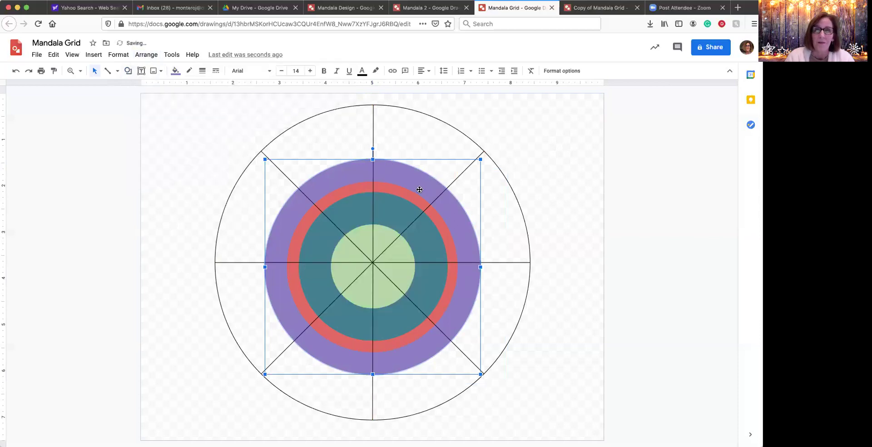
# Step: Select the horizontal grid line and check its arrangement options
pyautogui.click(535, 163)
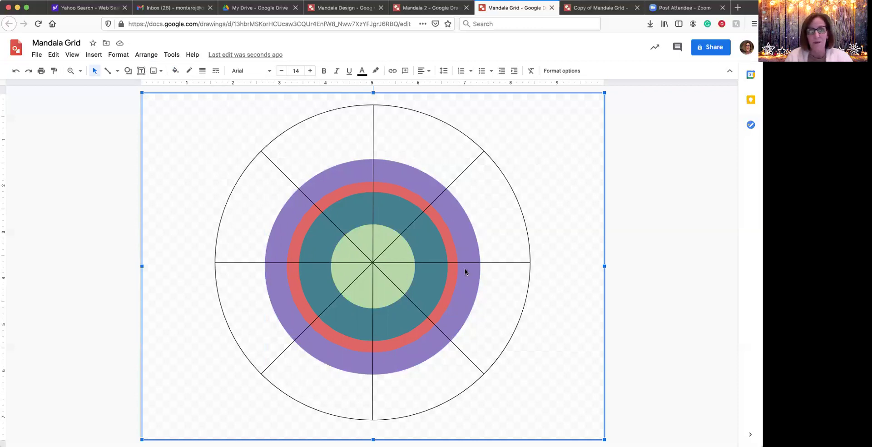
pyautogui.click(517, 262)
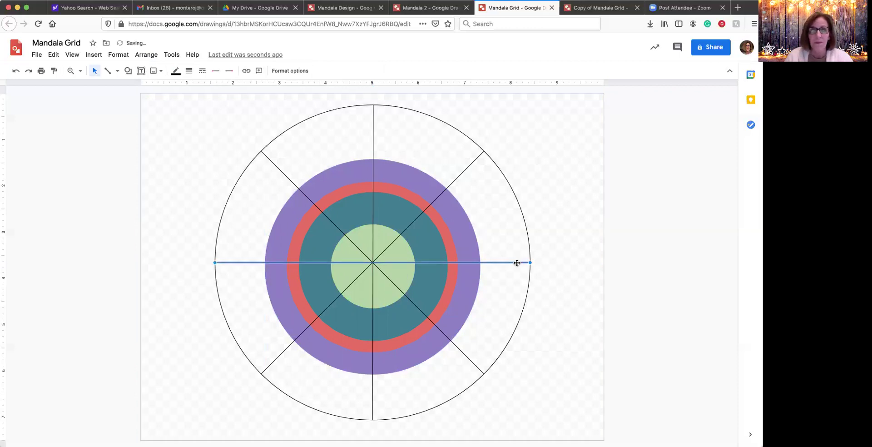
pyautogui.click(150, 56)
pyautogui.moveTo(122, 56)
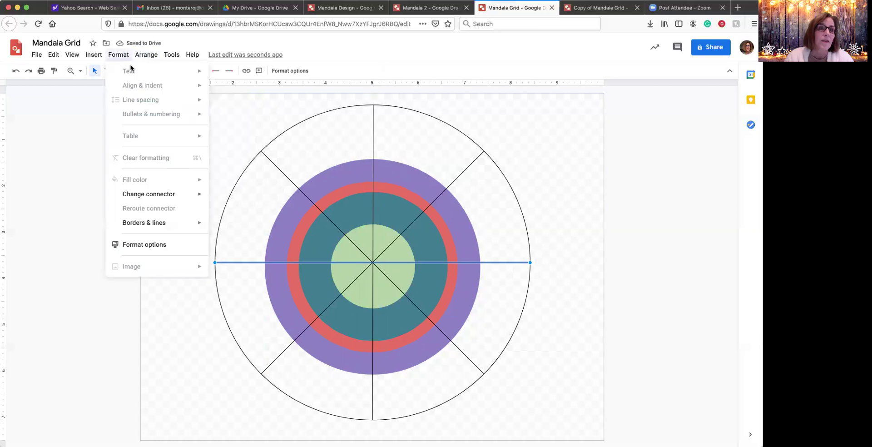
pyautogui.click(248, 99)
pyautogui.click(128, 71)
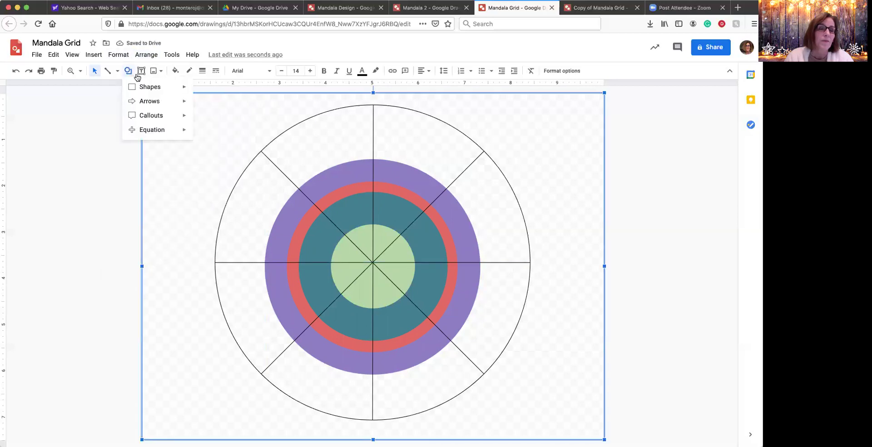
# Step: Draw a large circle and fit it over the grid's outer circle
pyautogui.moveTo(142, 86)
pyautogui.click(200, 108)
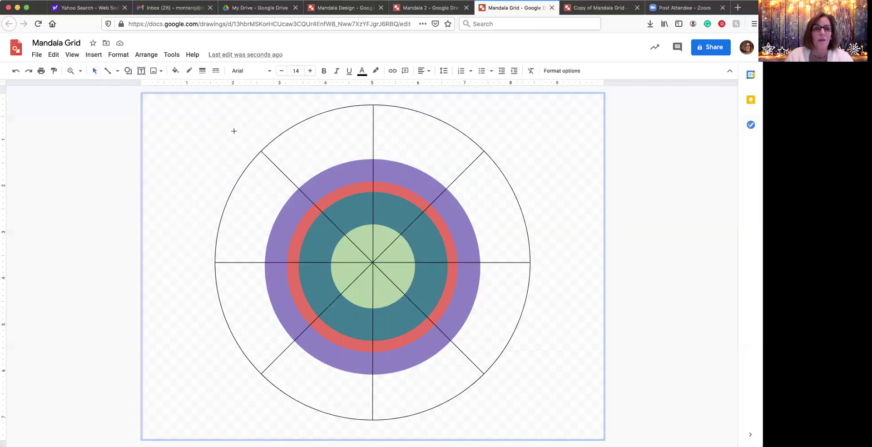
pyautogui.moveTo(227, 121); pyautogui.dragTo(536, 400)
pyautogui.moveTo(434, 277); pyautogui.dragTo(423, 259)
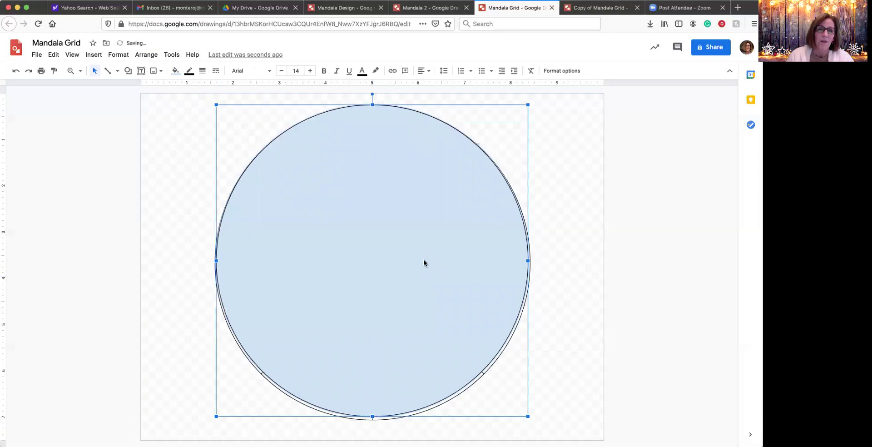
pyautogui.moveTo(424, 263); pyautogui.dragTo(420, 273)
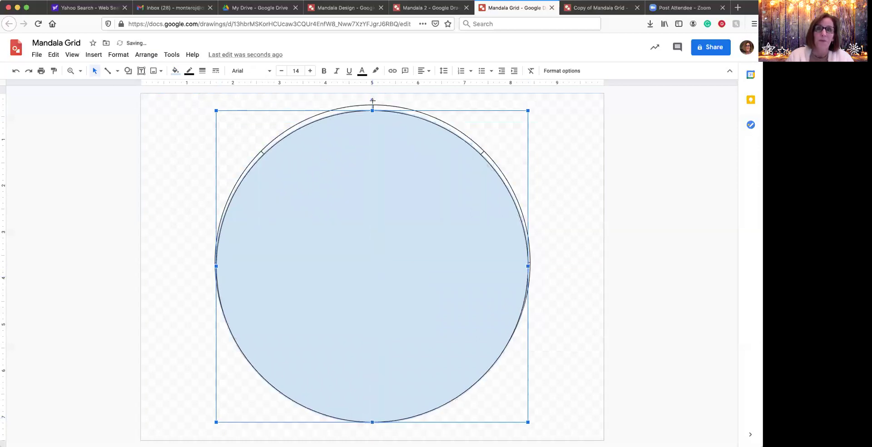
pyautogui.moveTo(528, 109); pyautogui.dragTo(529, 107)
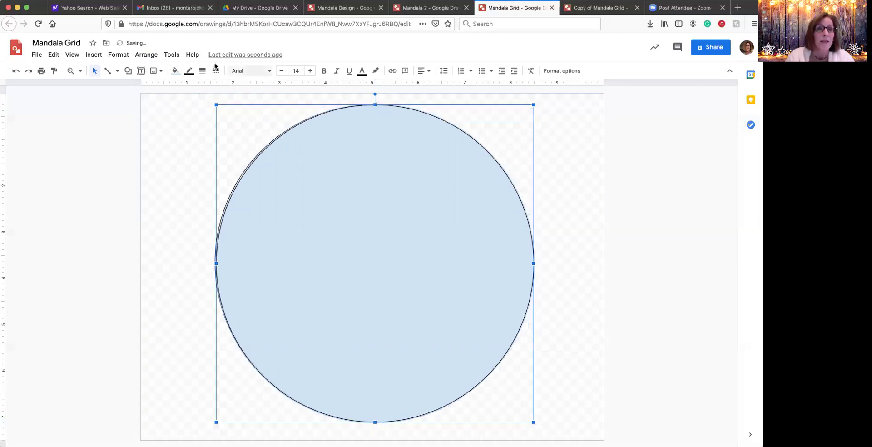
# Step: Make the large circle borderless and grey-teal, and send it behind the rings
pyautogui.click(189, 71)
pyautogui.click(196, 89)
pyautogui.click(176, 74)
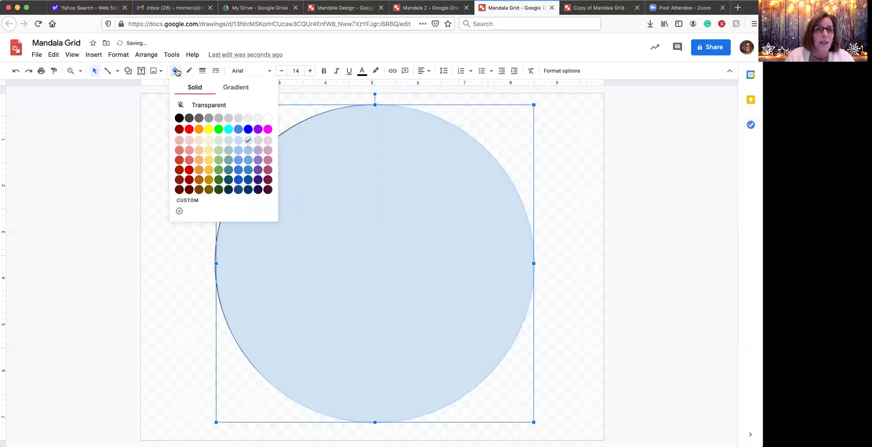
pyautogui.click(229, 151)
pyautogui.click(146, 54)
pyautogui.moveTo(154, 75)
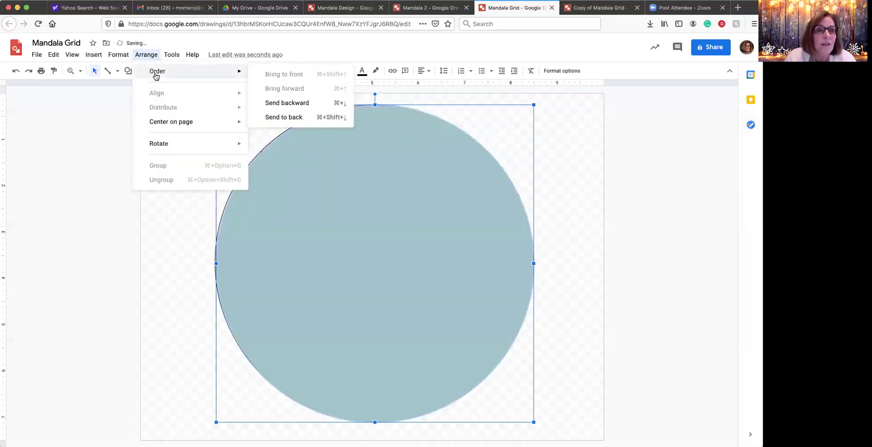
pyautogui.click(275, 117)
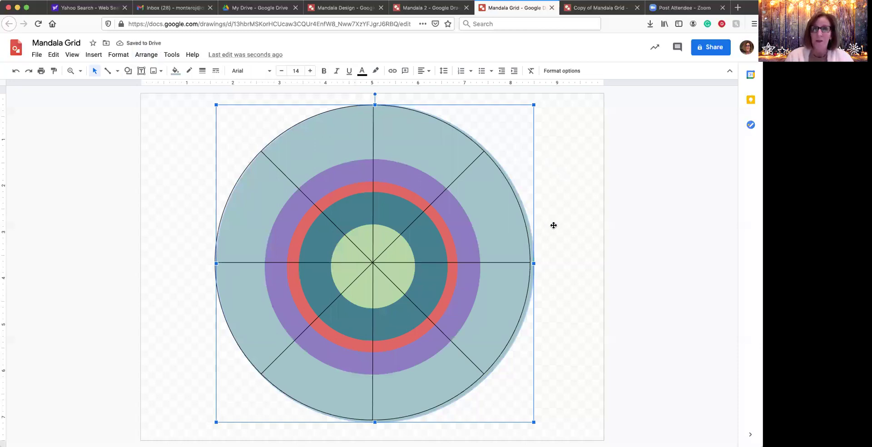
# Step: Nudge and resize the grey-teal circle until it matches the grid's outer circle
pyautogui.press('Right')
pyautogui.press('Down')
pyautogui.press('Up')
pyautogui.press('Down')
pyautogui.press('Up')
pyautogui.press('Left')
pyautogui.press('Left')
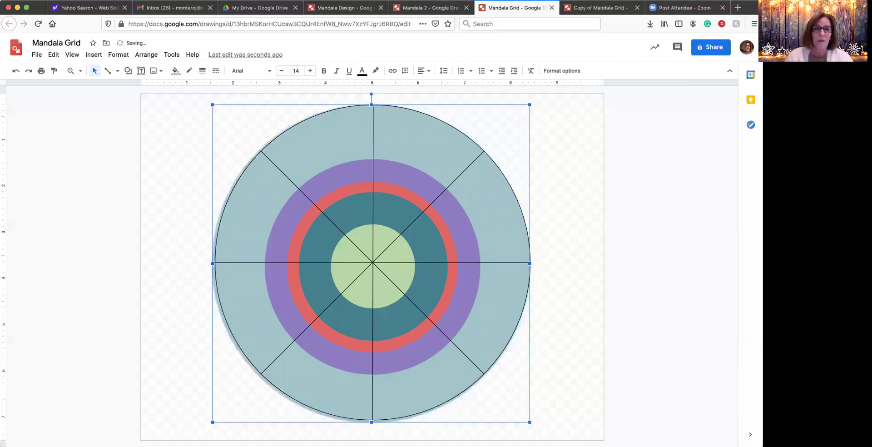
pyautogui.moveTo(212, 103); pyautogui.dragTo(217, 108)
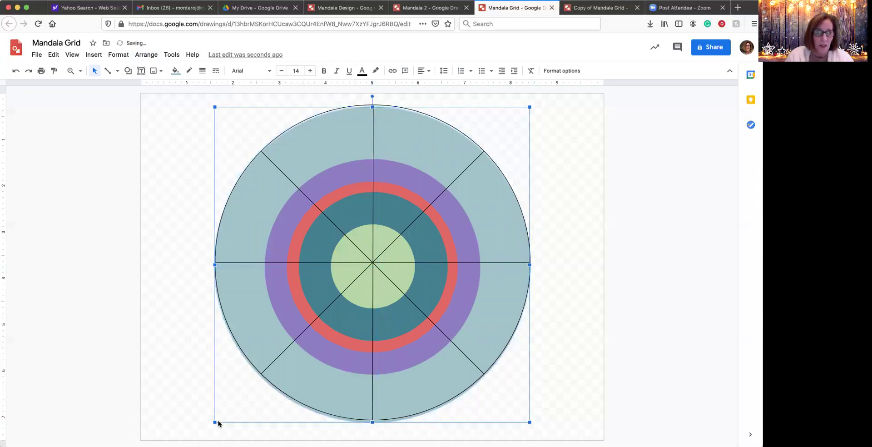
pyautogui.moveTo(215, 422); pyautogui.dragTo(215, 423)
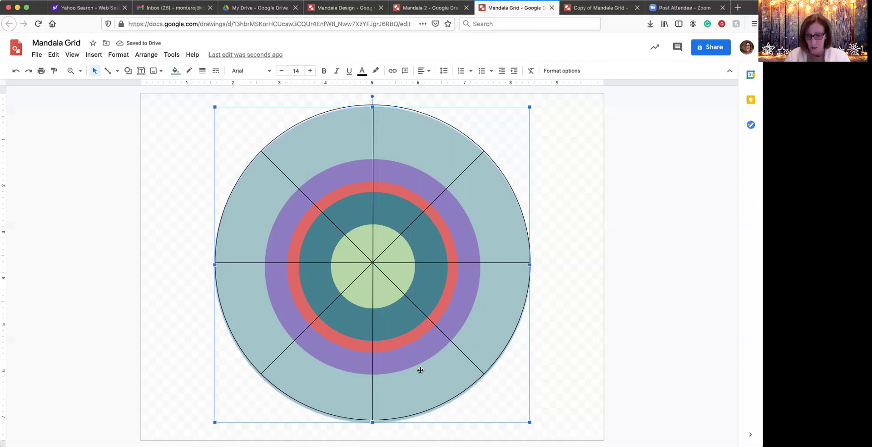
pyautogui.press('Up')
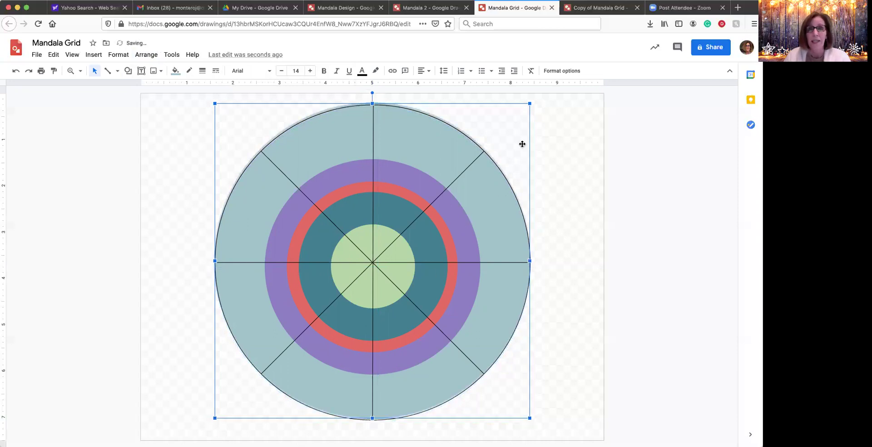
pyautogui.rightClick(526, 105)
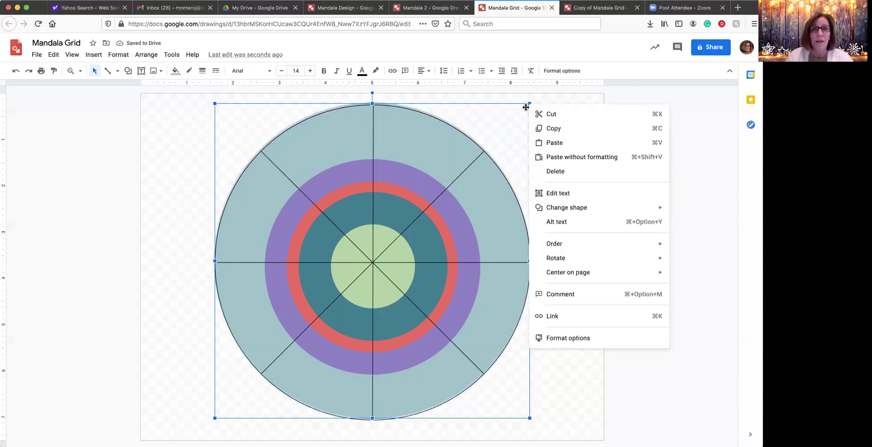
pyautogui.click(200, 168)
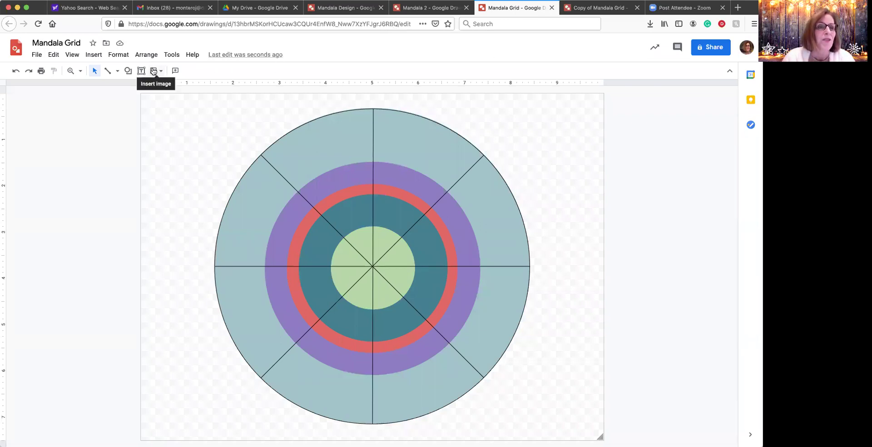
# Step: Zoom the drawing to 200% and scroll up toward the top of the mandala
pyautogui.click(72, 55)
pyautogui.moveTo(81, 71)
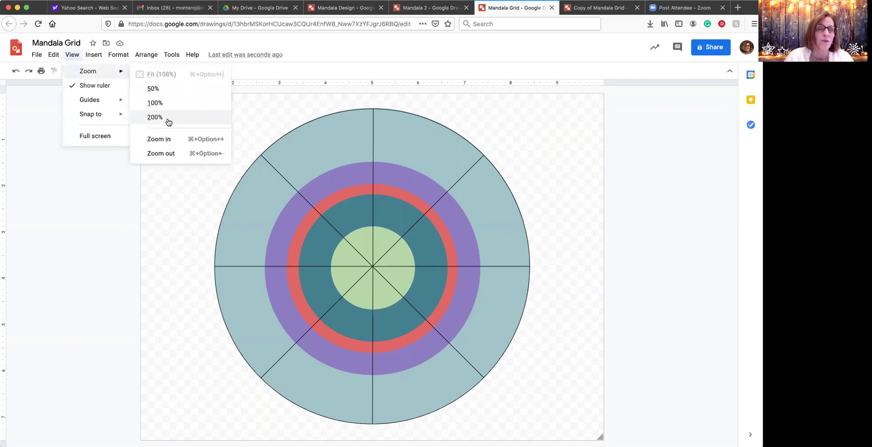
pyautogui.click(168, 120)
pyautogui.moveTo(733, 194); pyautogui.dragTo(717, 127)
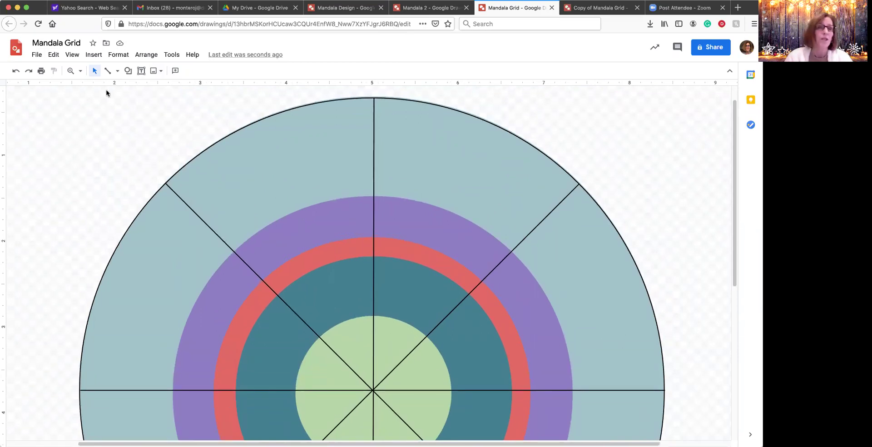
# Step: Draw a small oval in the green centre circle, tilted about 20° clockwise
pyautogui.click(128, 71)
pyautogui.moveTo(138, 89)
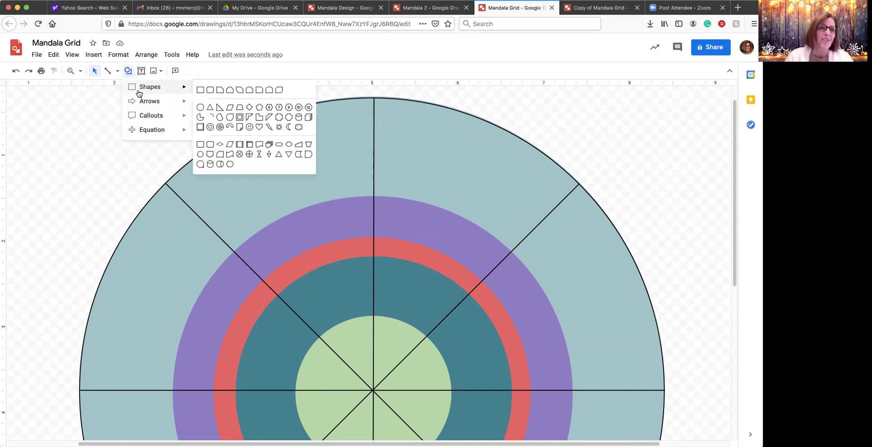
pyautogui.click(200, 108)
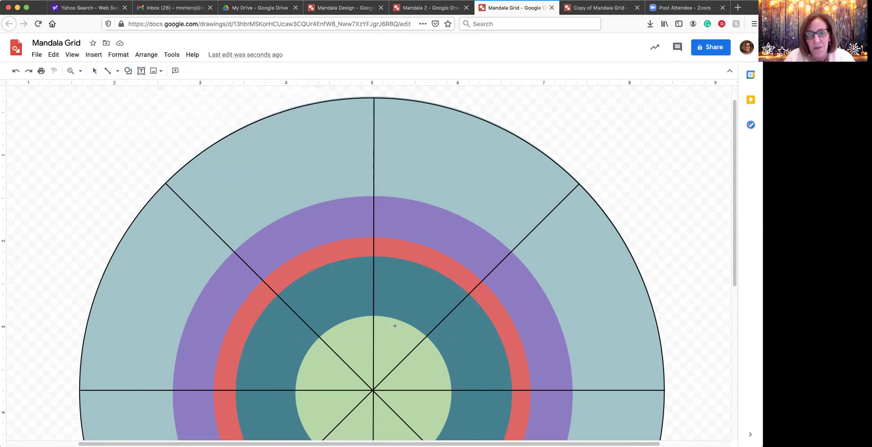
pyautogui.moveTo(395, 325); pyautogui.dragTo(379, 368)
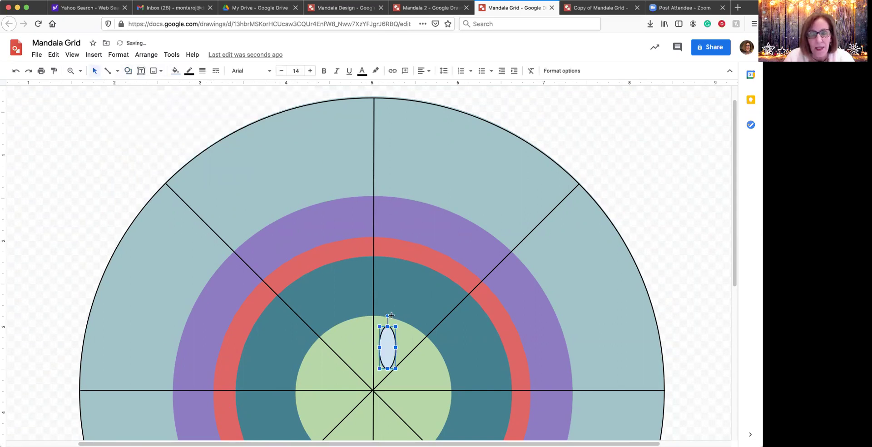
pyautogui.moveTo(391, 315); pyautogui.dragTo(394, 346)
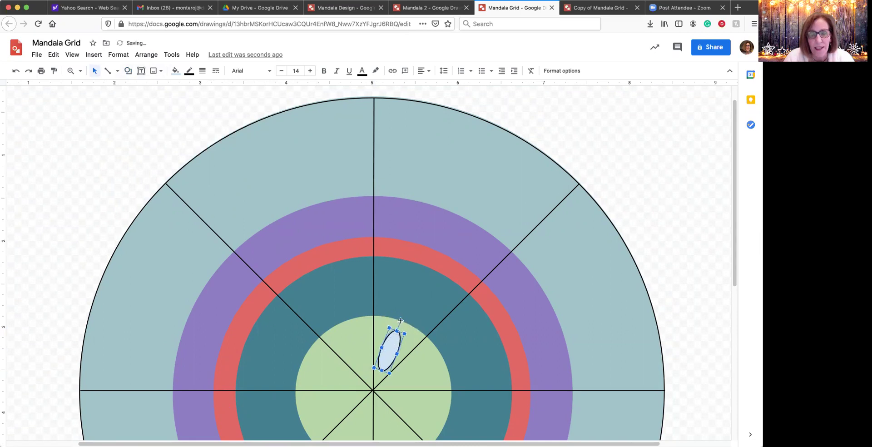
pyautogui.moveTo(402, 319); pyautogui.dragTo(403, 322)
# Step: Give the oval no outline and a white fill
pyautogui.click(189, 70)
pyautogui.click(196, 89)
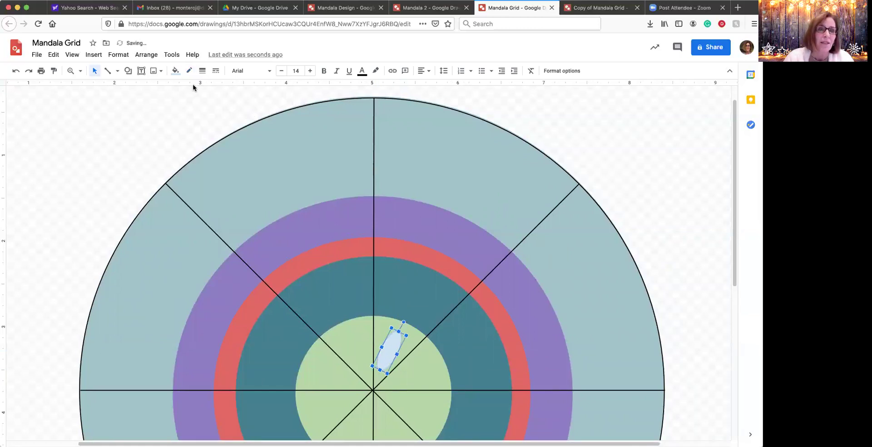
pyautogui.click(176, 71)
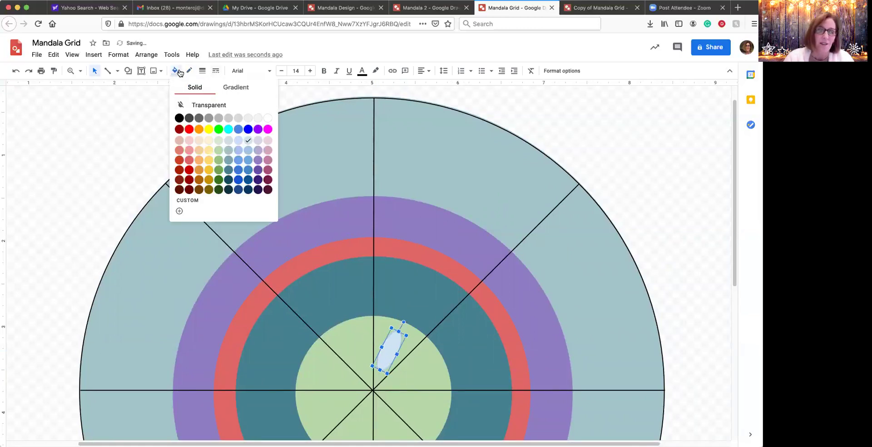
pyautogui.click(267, 118)
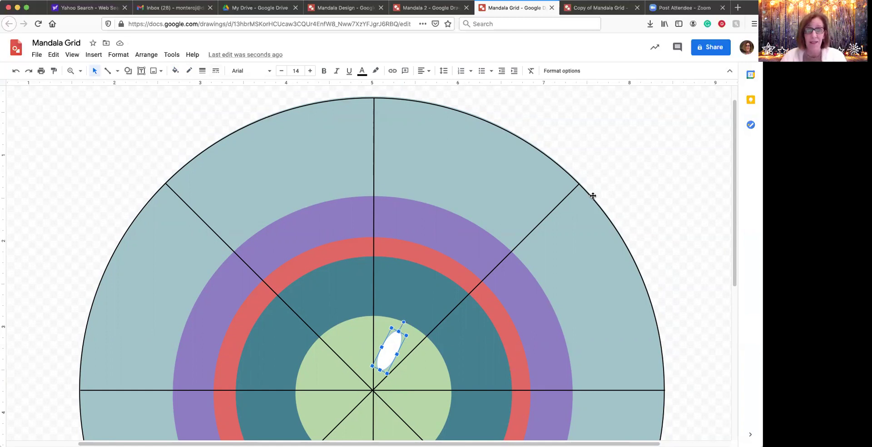
pyautogui.click(431, 292)
pyautogui.click(698, 133)
# Step: Draw a small borderless light purple dot above the white oval
pyautogui.click(130, 71)
pyautogui.moveTo(147, 87)
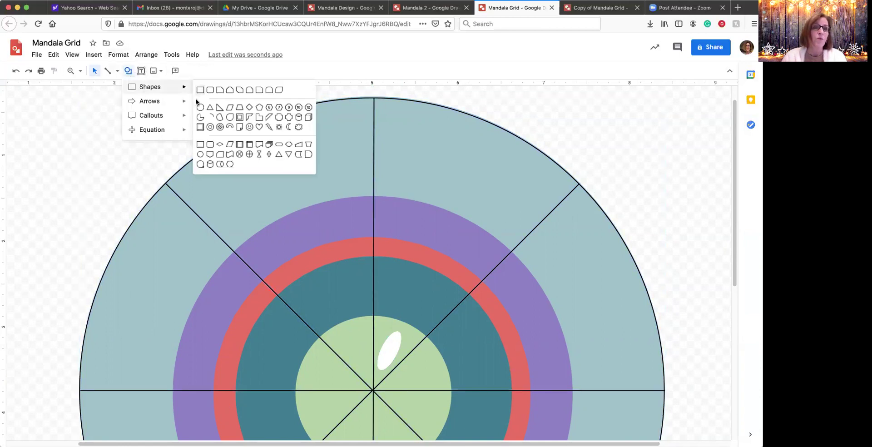
pyautogui.click(198, 108)
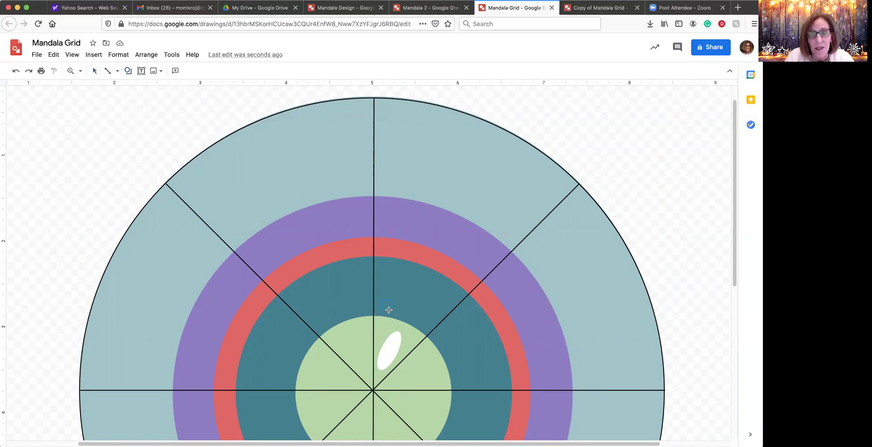
pyautogui.moveTo(388, 311); pyautogui.dragTo(394, 312)
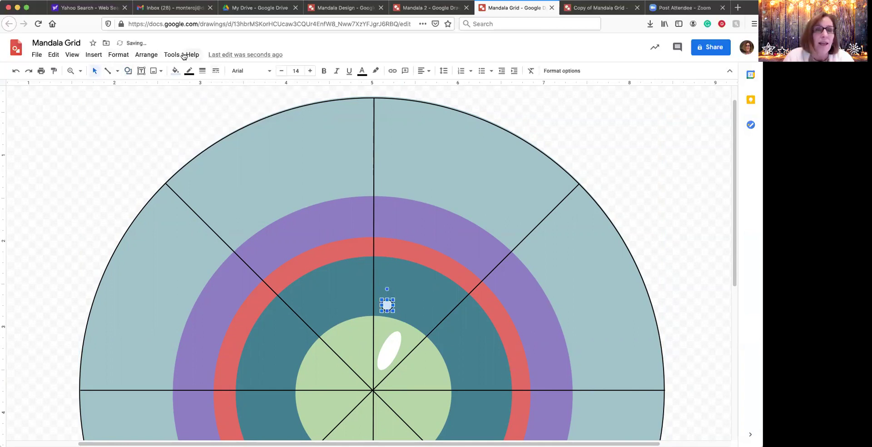
pyautogui.click(189, 71)
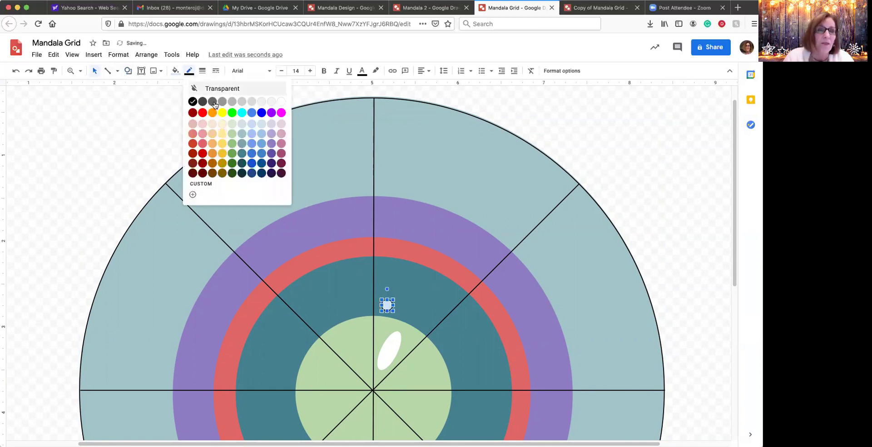
pyautogui.click(190, 88)
pyautogui.click(176, 70)
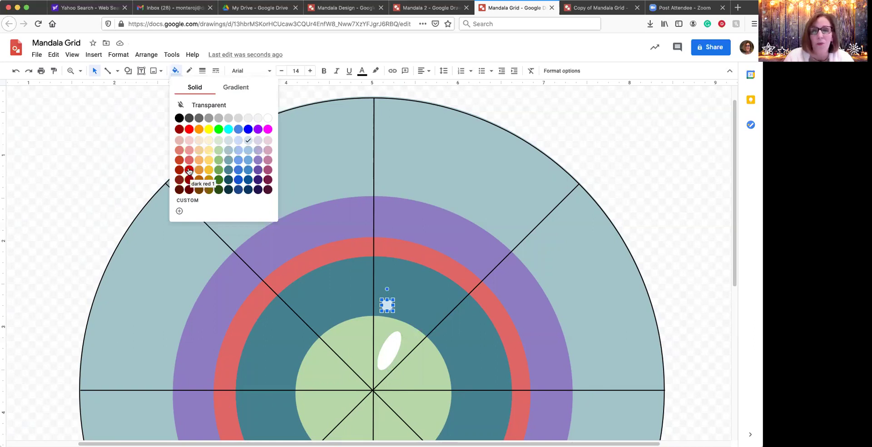
pyautogui.click(258, 150)
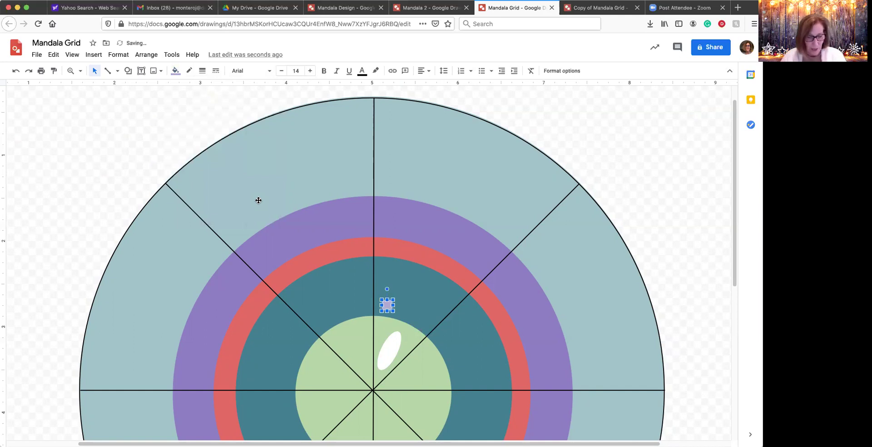
# Step: Duplicate the dot twice and space the three copies in a curved row
pyautogui.hotkey('ctrl', 'd')
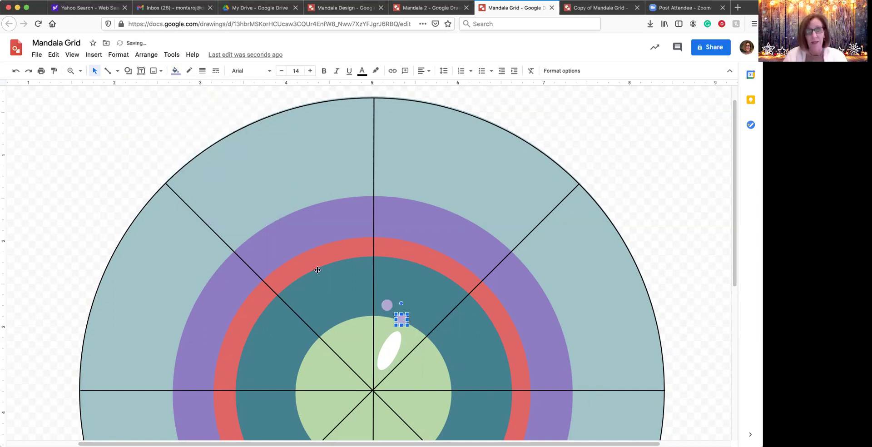
pyautogui.moveTo(403, 321)
pyautogui.mouseDown()
pyautogui.moveTo(404, 311)
pyautogui.moveTo(416, 331)
pyautogui.moveTo(424, 322)
pyautogui.moveTo(406, 312)
pyautogui.mouseUp()
pyautogui.hotkey('ctrl', 'd')
pyautogui.click(423, 324)
pyautogui.press('Right')
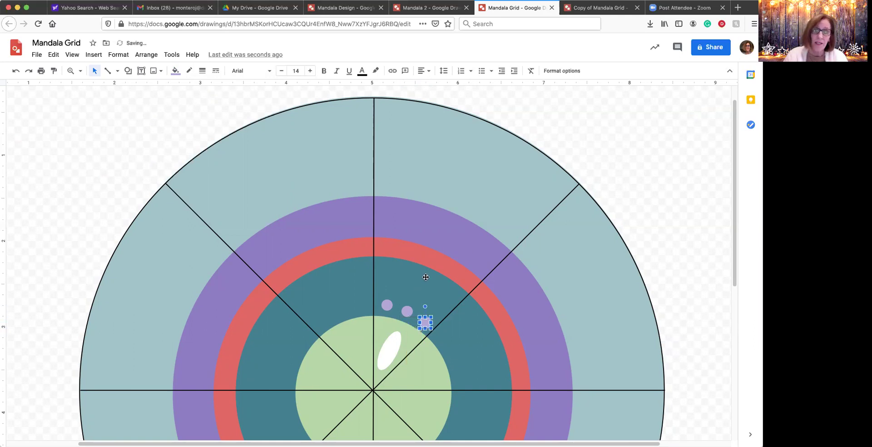
pyautogui.click(629, 147)
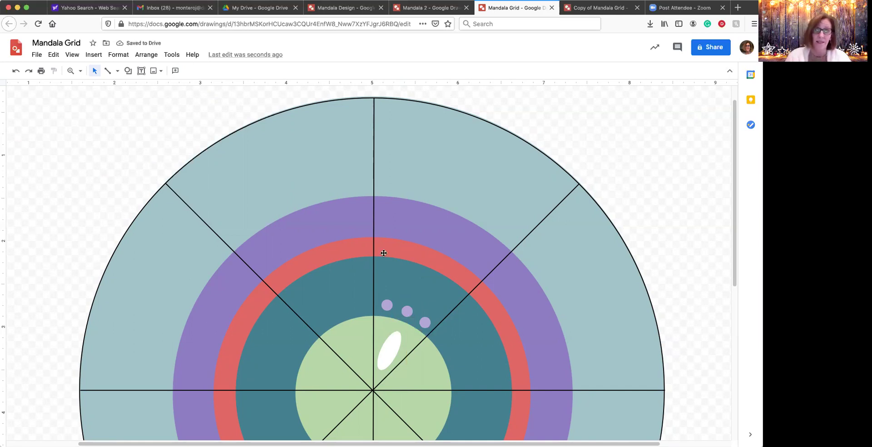
# Step: Copy the white oval up into the teal ring and adjust both ovals' tilt
pyautogui.click(390, 348)
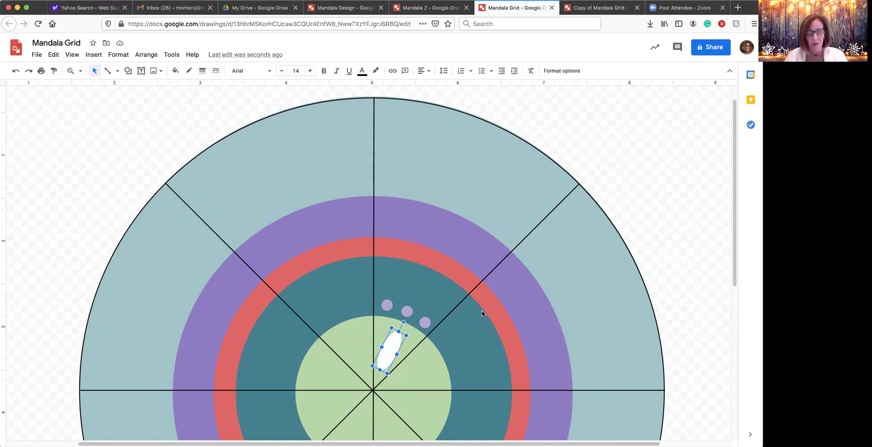
pyautogui.hotkey('ctrl', 'd')
pyautogui.moveTo(400, 358); pyautogui.dragTo(409, 257)
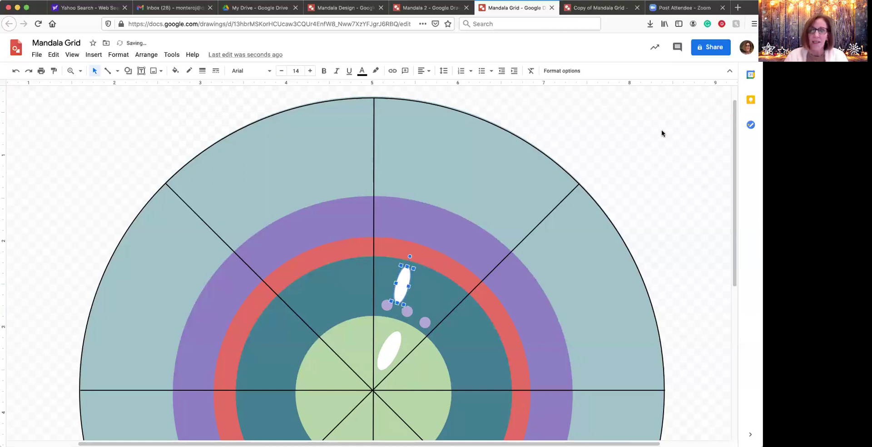
pyautogui.click(391, 344)
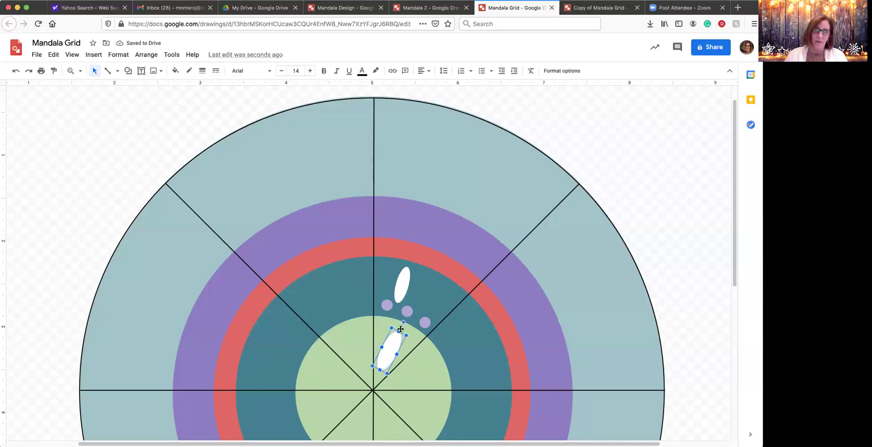
pyautogui.moveTo(402, 324); pyautogui.dragTo(408, 328)
pyautogui.click(405, 274)
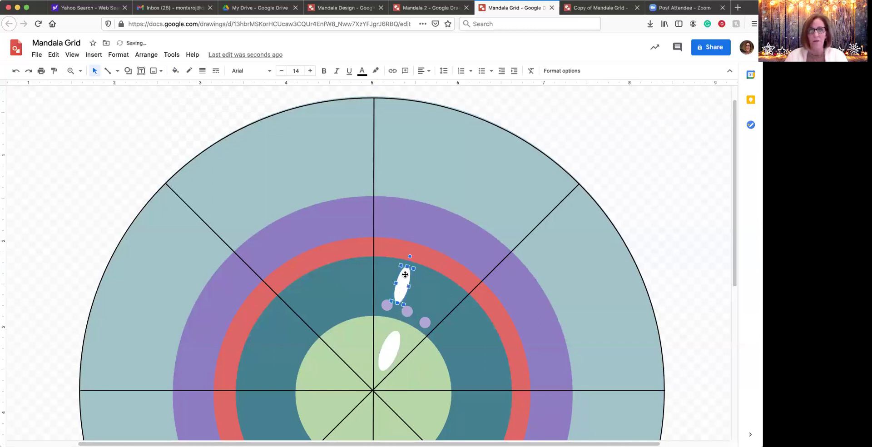
pyautogui.moveTo(409, 257); pyautogui.dragTo(409, 258)
# Step: Duplicate the upper white oval and place the copy up-right above the purple dots
pyautogui.click(440, 296)
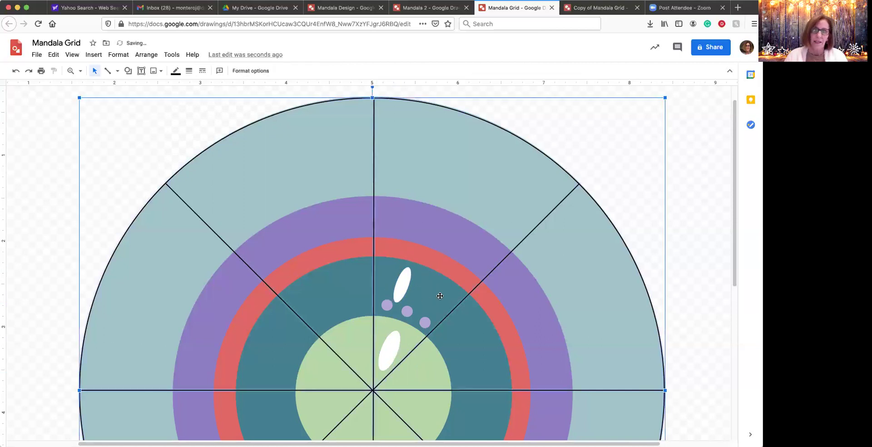
pyautogui.click(404, 285)
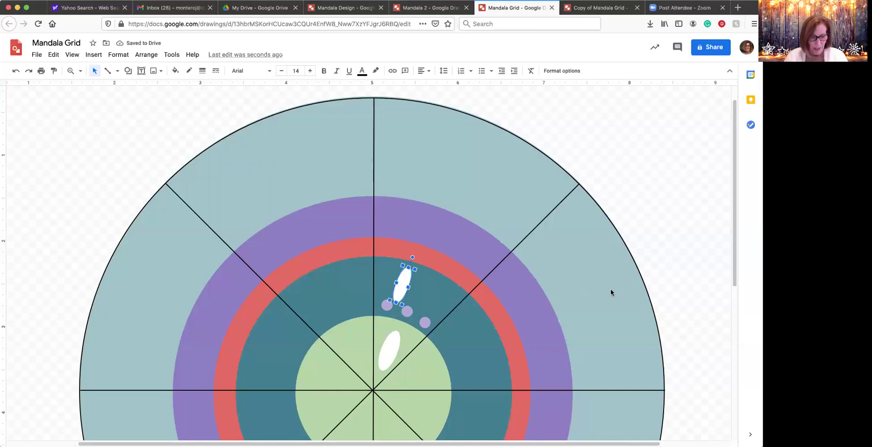
pyautogui.hotkey('ctrl', 'd')
pyautogui.moveTo(420, 295)
pyautogui.mouseDown()
pyautogui.moveTo(439, 264)
pyautogui.moveTo(446, 271)
pyautogui.moveTo(431, 295)
pyautogui.mouseUp()
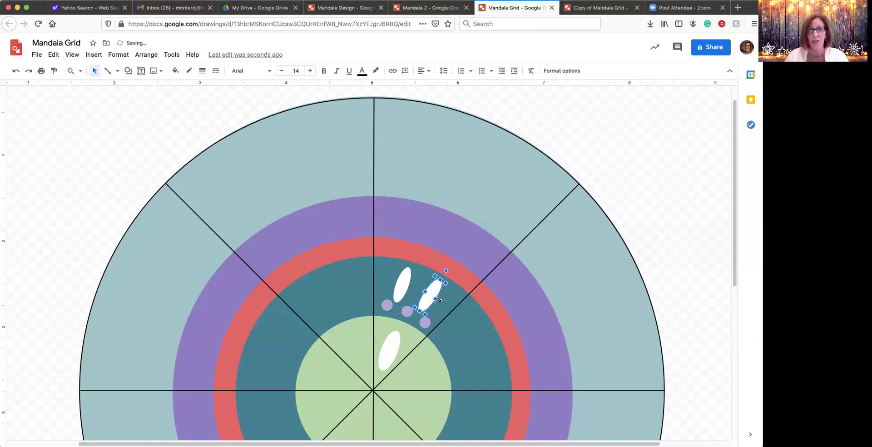
pyautogui.click(622, 167)
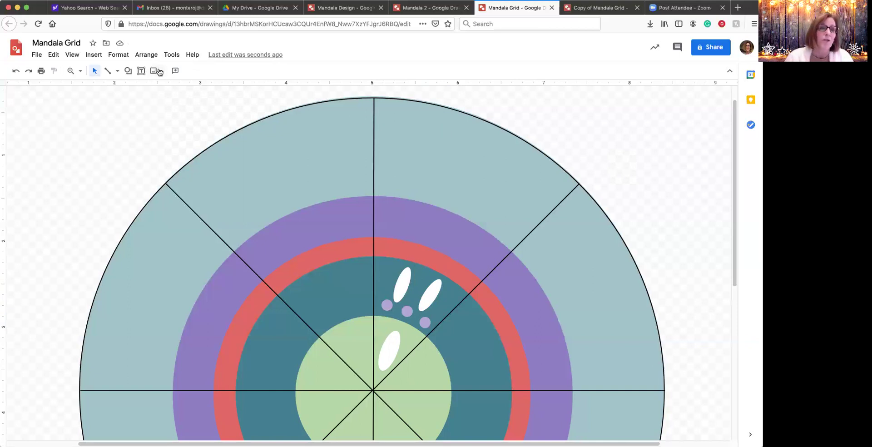
# Step: Draw a small borderless pale cream triangle on the red ring, tilted about 15°
pyautogui.click(129, 72)
pyautogui.moveTo(155, 87)
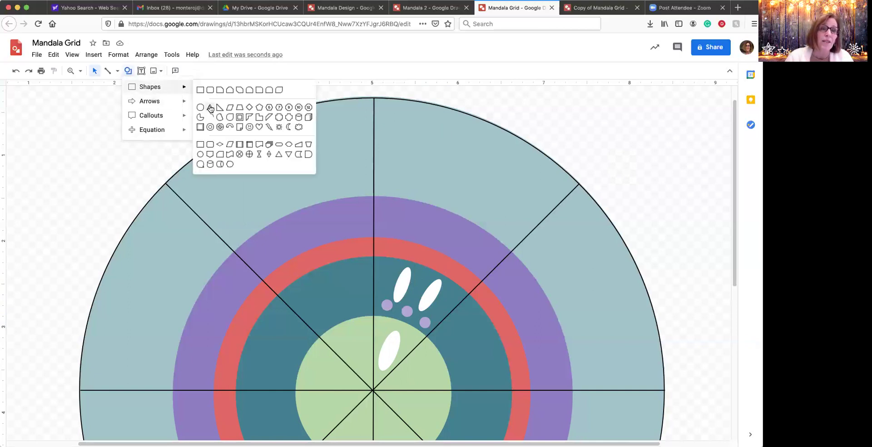
pyautogui.click(210, 108)
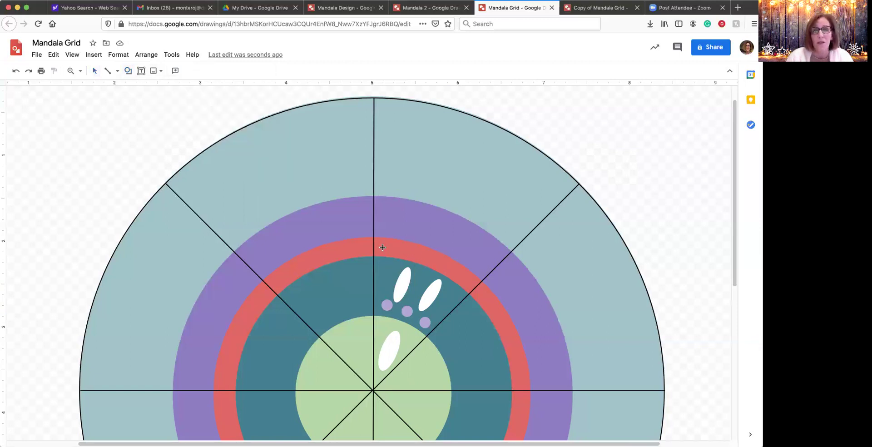
pyautogui.moveTo(389, 241); pyautogui.dragTo(401, 254)
pyautogui.click(189, 71)
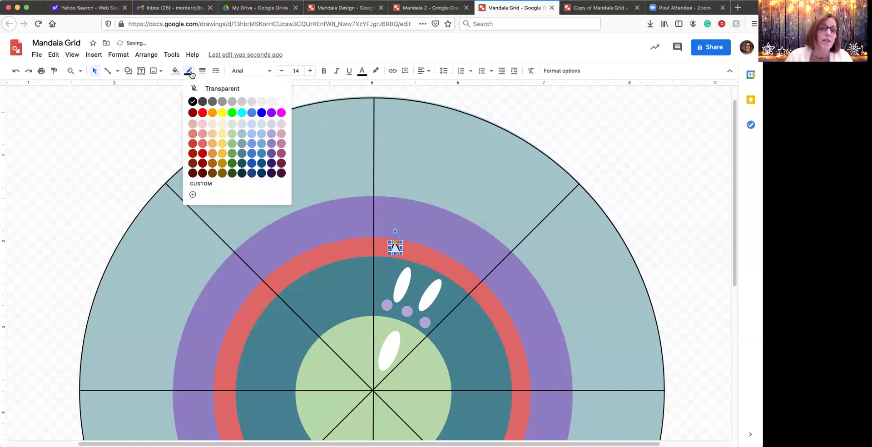
pyautogui.click(194, 89)
pyautogui.click(175, 71)
pyautogui.click(220, 141)
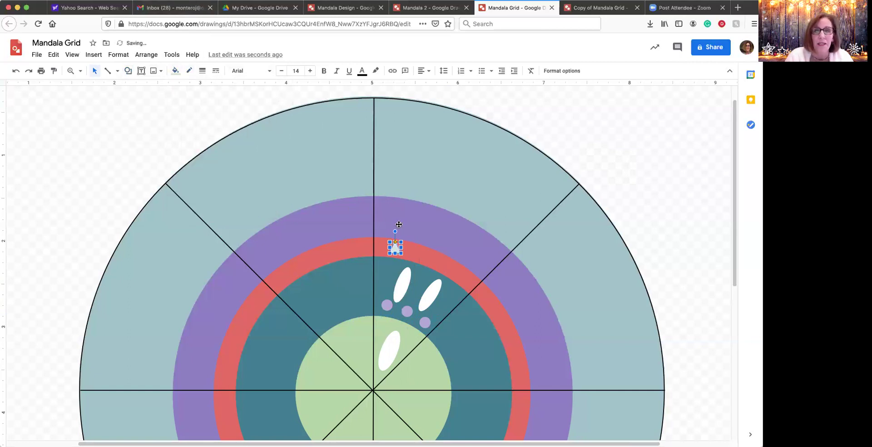
pyautogui.moveTo(395, 231); pyautogui.dragTo(398, 232)
# Step: Duplicate the triangle twice, placing the copies further along the red ring
pyautogui.click(644, 123)
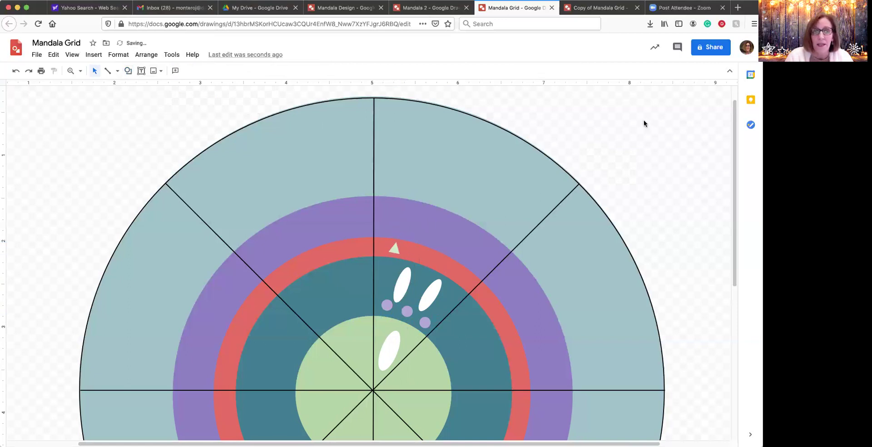
pyautogui.click(394, 250)
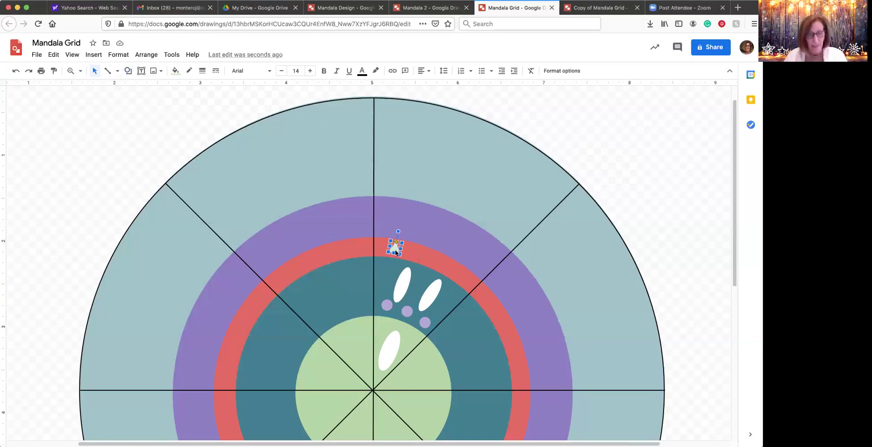
pyautogui.hotkey('ctrl', 'd')
pyautogui.moveTo(408, 259); pyautogui.dragTo(422, 238)
pyautogui.click(437, 257)
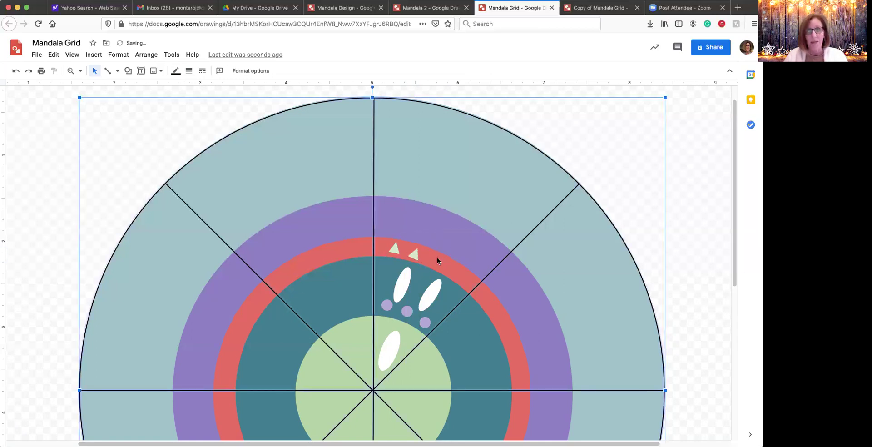
pyautogui.hotkey('ctrl', 'v')
pyautogui.moveTo(427, 272); pyautogui.dragTo(444, 245)
# Step: Rotate the middle triangle to follow the ring and paste another copy near it
pyautogui.click(414, 253)
pyautogui.moveTo(420, 238); pyautogui.dragTo(421, 238)
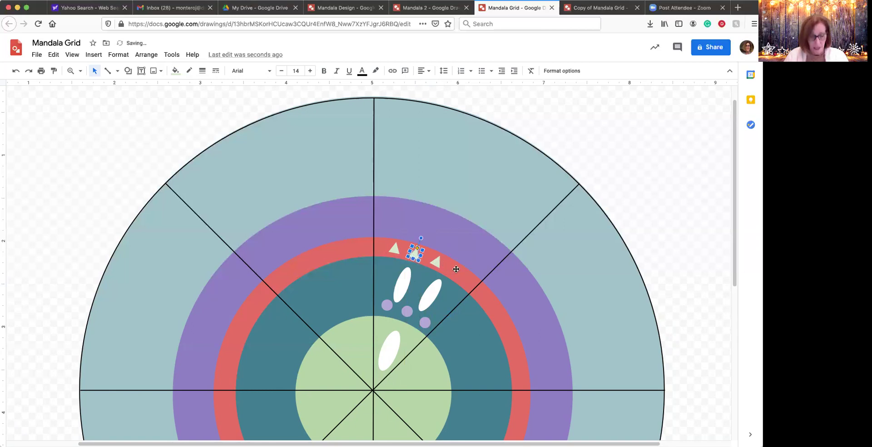
pyautogui.click(456, 270)
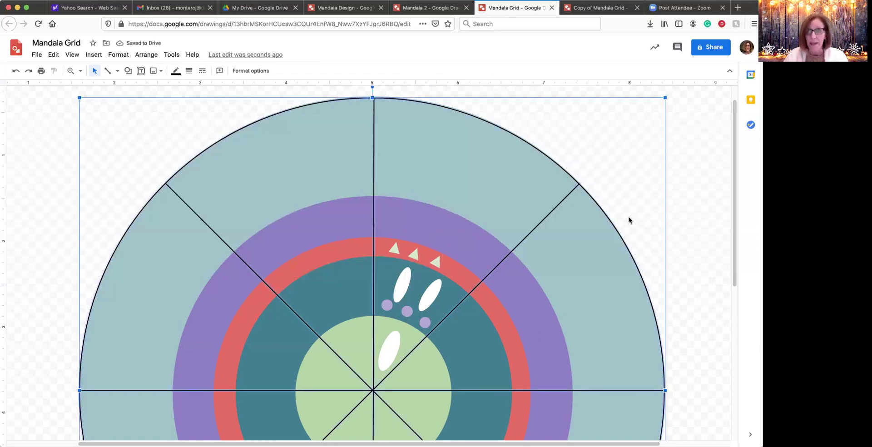
pyautogui.press('Escape')
pyautogui.hotkey('ctrl', 'v')
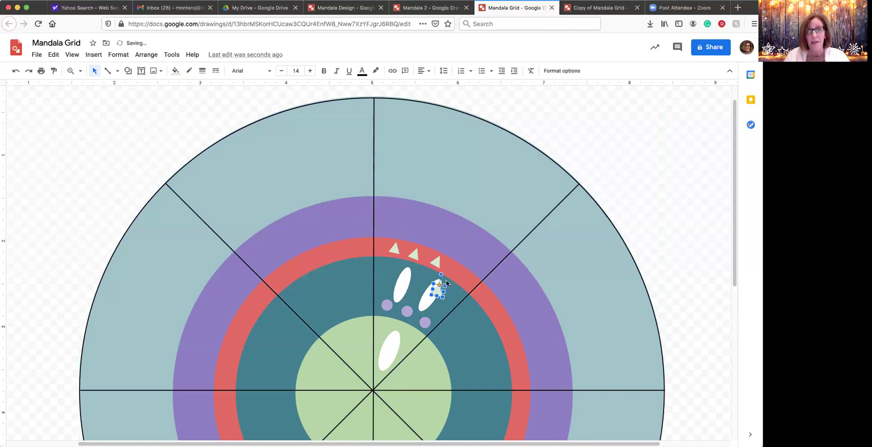
pyautogui.moveTo(456, 270)
pyautogui.mouseDown()
pyautogui.moveTo(460, 253)
pyautogui.moveTo(454, 271)
pyautogui.mouseUp()
# Step: Paste another cream triangle onto the red ring beside the row
pyautogui.click(477, 252)
pyautogui.hotkey('ctrl', 'v')
pyautogui.moveTo(453, 300); pyautogui.dragTo(469, 274)
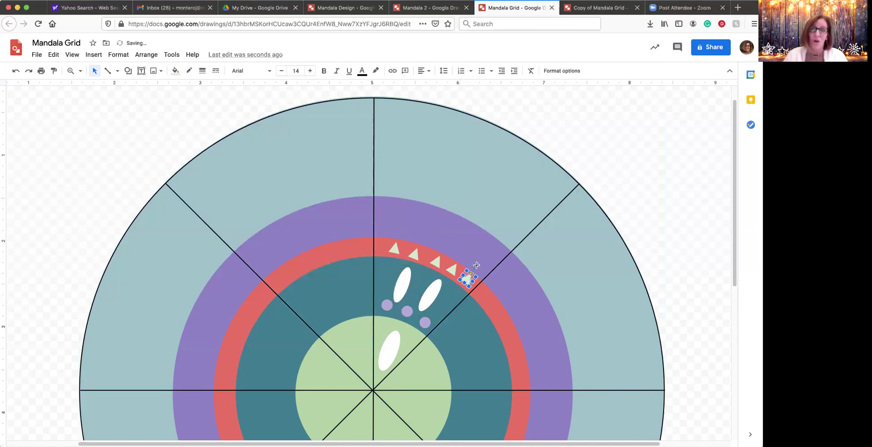
pyautogui.click(479, 262)
pyautogui.click(685, 171)
# Step: Rotate the newest triangle to follow the ring's curve and nudge it into line
pyautogui.click(440, 263)
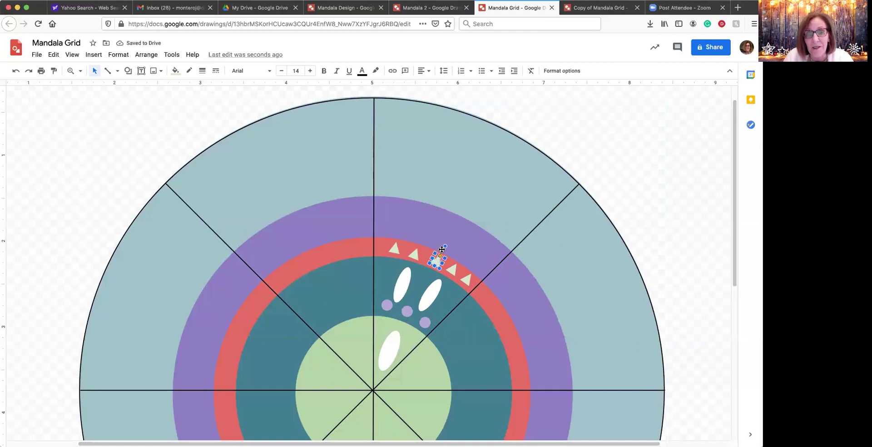
pyautogui.moveTo(443, 244); pyautogui.dragTo(444, 244)
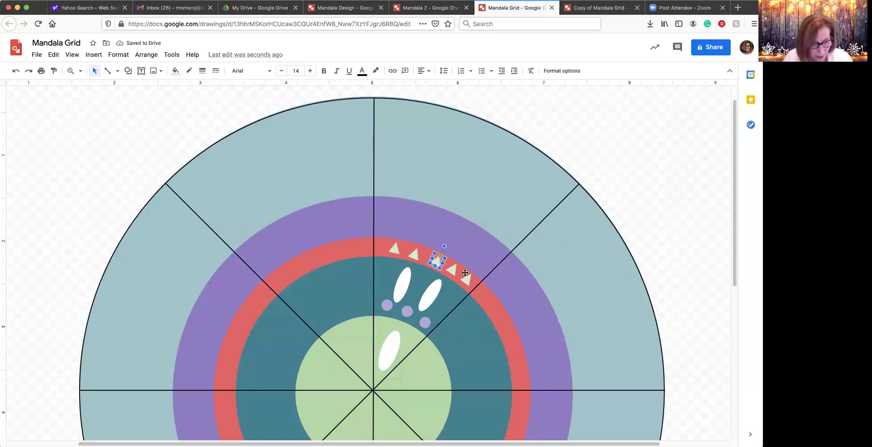
pyautogui.press('Up')
pyautogui.press('Up')
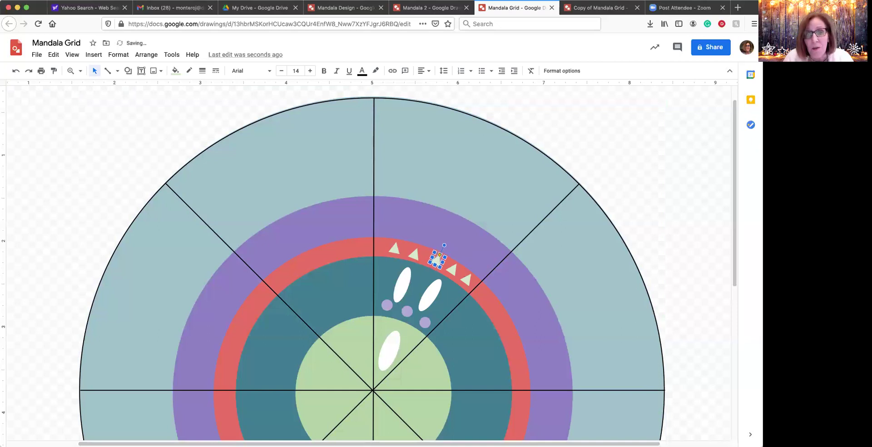
pyautogui.moveTo(437, 261); pyautogui.dragTo(415, 254)
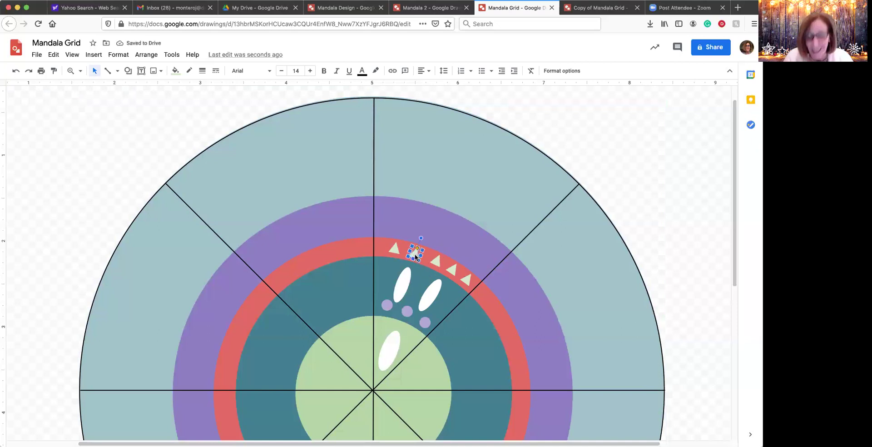
pyautogui.press('Right')
pyautogui.press('Right')
pyautogui.press('Right')
pyautogui.press('Right')
pyautogui.press('Right')
pyautogui.press('Right')
pyautogui.press('Right')
pyautogui.press('Right')
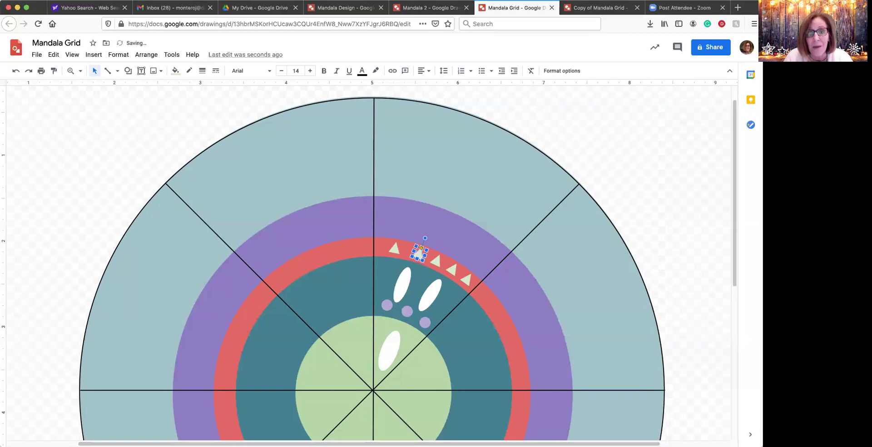
pyautogui.press('Up')
pyautogui.press('Right')
pyautogui.moveTo(393, 248); pyautogui.dragTo(388, 245)
# Step: Paste a sixth triangle into the remaining gap near the top of the ring
pyautogui.click(408, 238)
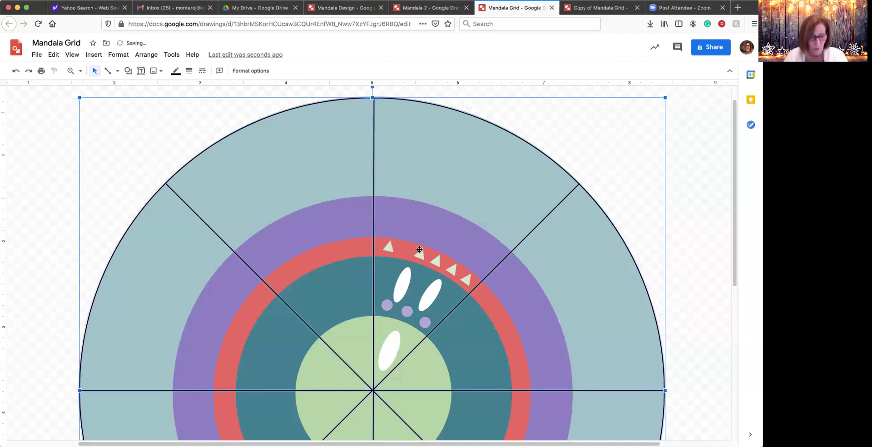
pyautogui.hotkey('ctrl', 'v')
pyautogui.moveTo(468, 319); pyautogui.dragTo(405, 247)
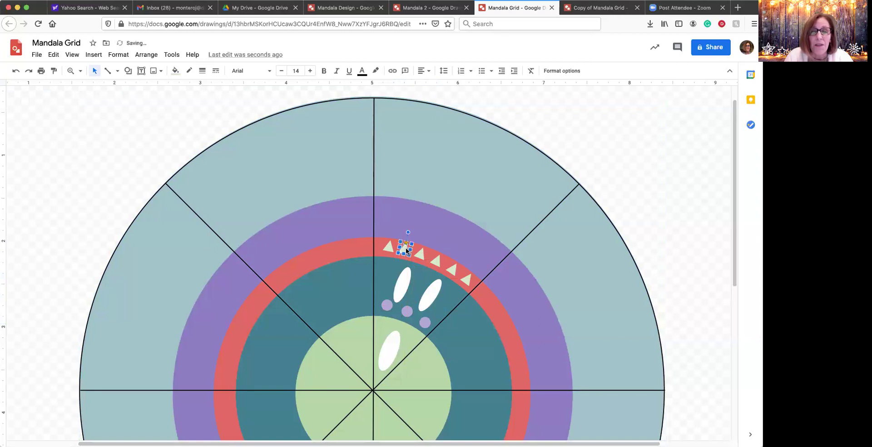
pyautogui.click(429, 218)
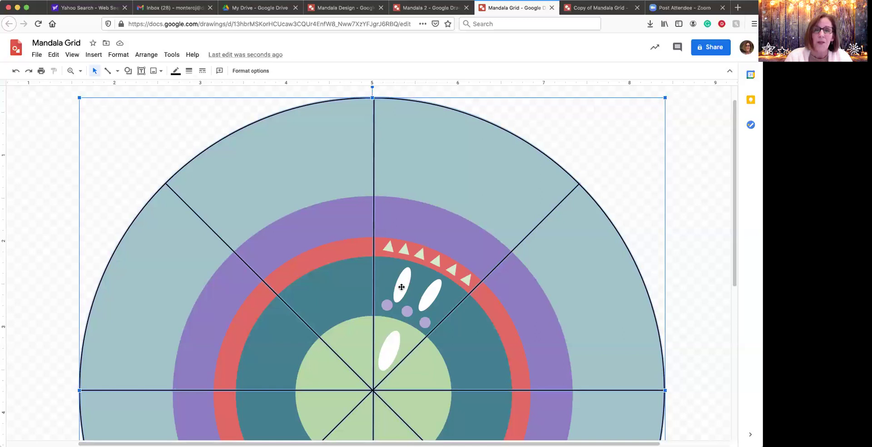
# Step: Duplicate a white oval, tilt it along the purple ring, and place two more copies beside it
pyautogui.click(401, 287)
pyautogui.press('super+d')
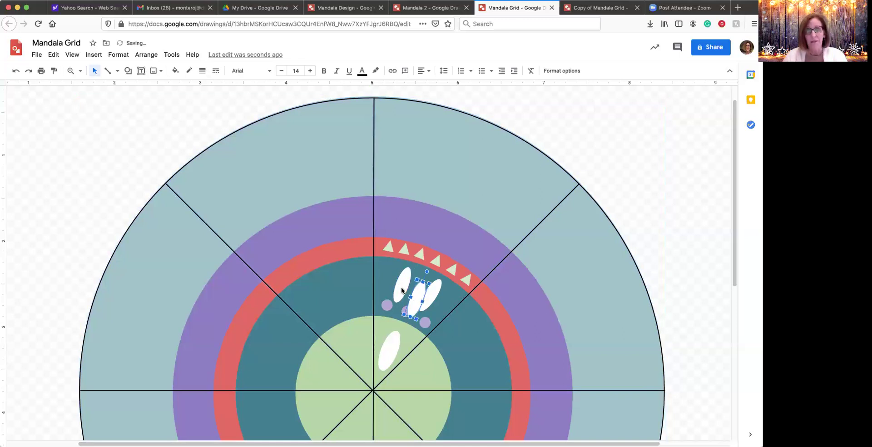
pyautogui.moveTo(415, 295); pyautogui.dragTo(402, 216)
pyautogui.moveTo(414, 189); pyautogui.dragTo(431, 224)
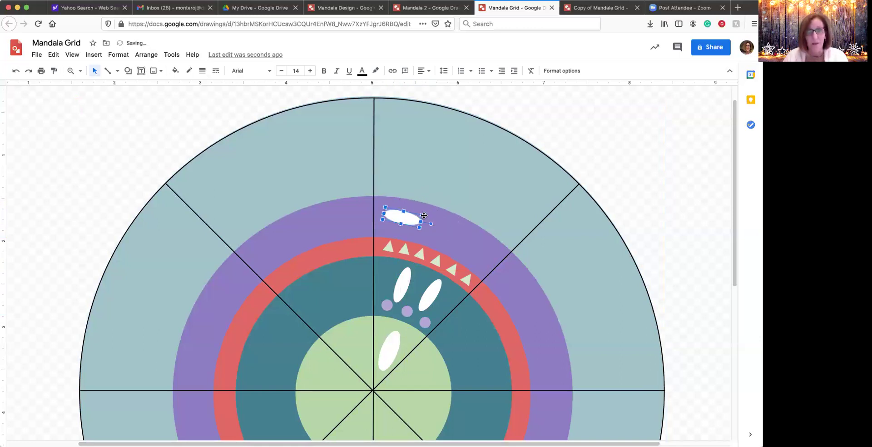
pyautogui.moveTo(406, 221); pyautogui.dragTo(471, 242)
pyautogui.click(504, 210)
pyautogui.hotkey('ctrl', 'v')
pyautogui.moveTo(430, 246); pyautogui.dragTo(506, 267)
pyautogui.click(538, 256)
pyautogui.click(683, 148)
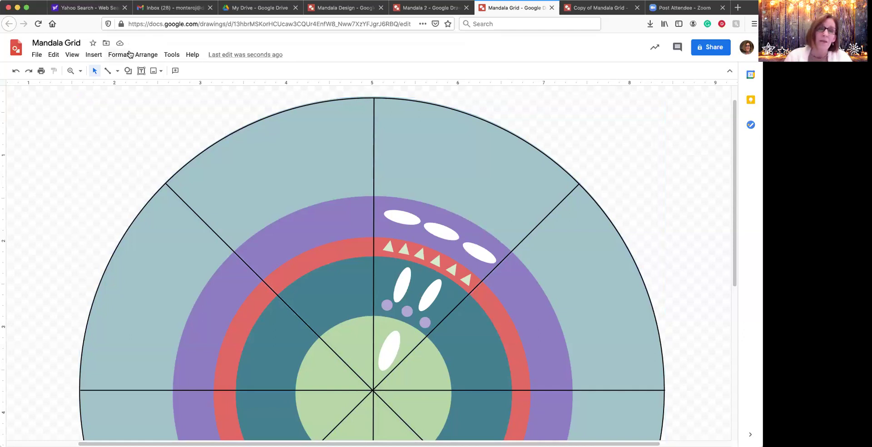
# Step: Draw a borderless dark teal circle in the outer pale blue ring, rotated about 20°
pyautogui.click(128, 71)
pyautogui.moveTo(178, 86)
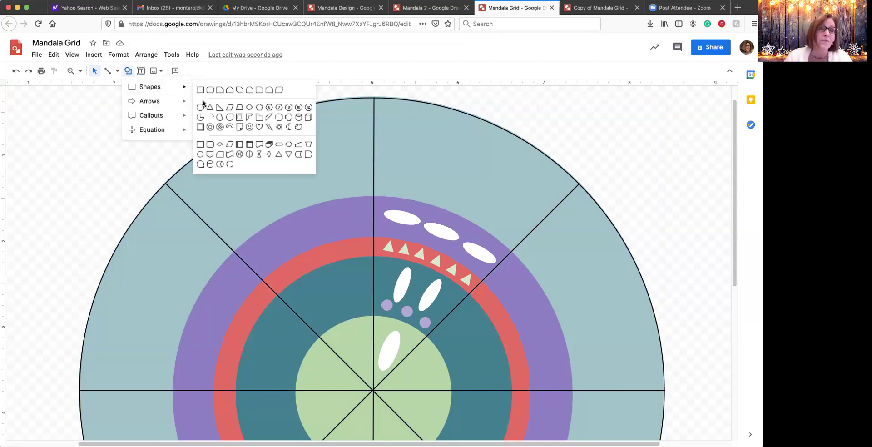
pyautogui.click(200, 108)
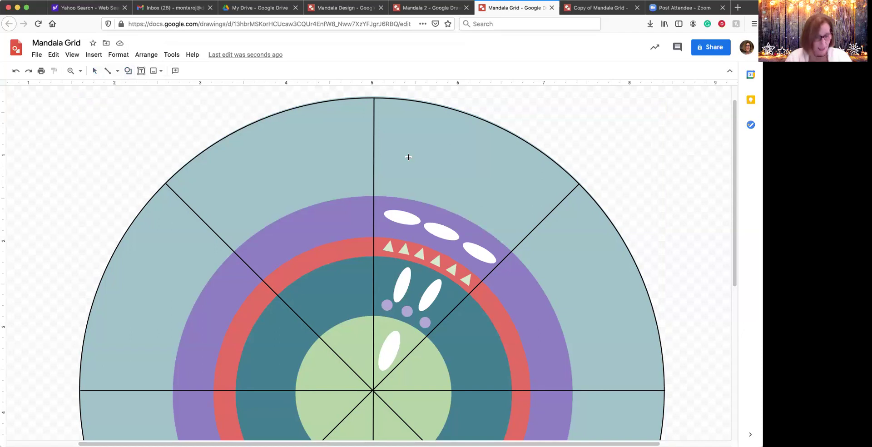
pyautogui.moveTo(395, 137); pyautogui.dragTo(453, 196)
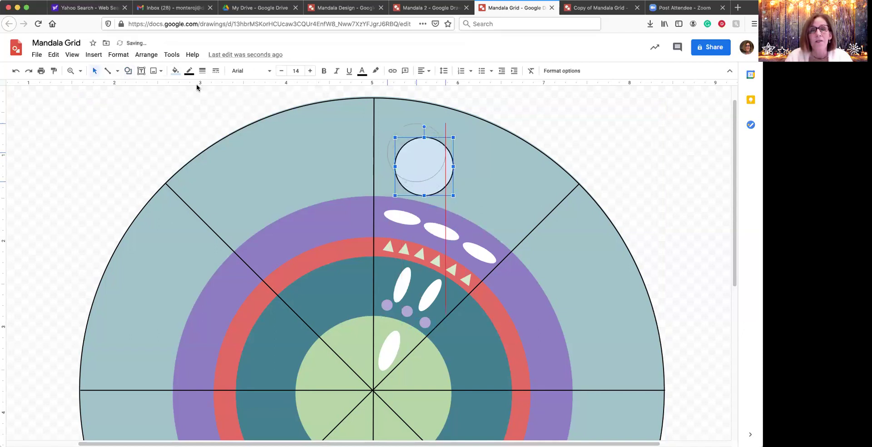
pyautogui.press('Up')
pyautogui.press('Up')
pyautogui.press('Left')
pyautogui.click(188, 70)
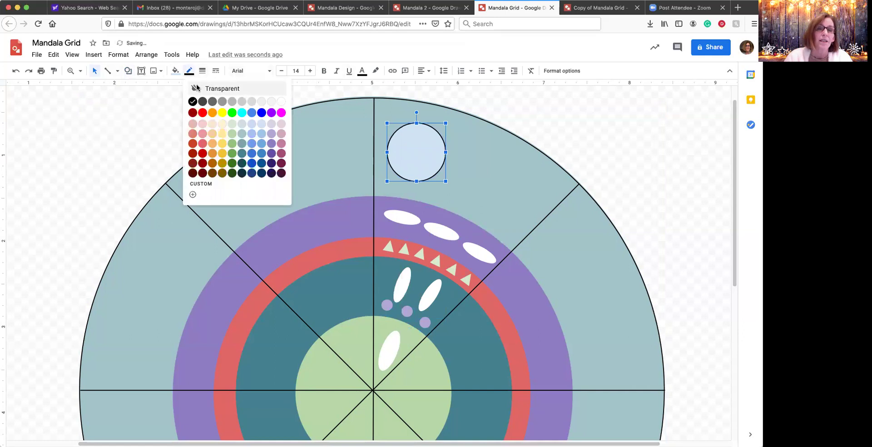
pyautogui.click(196, 87)
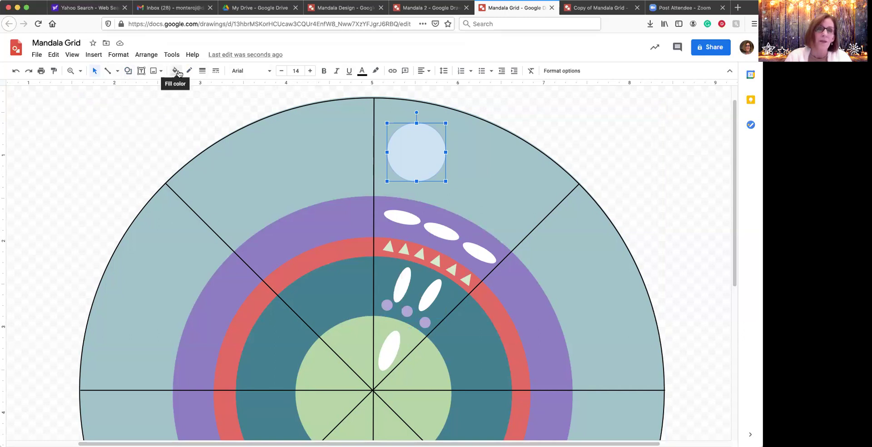
pyautogui.click(176, 71)
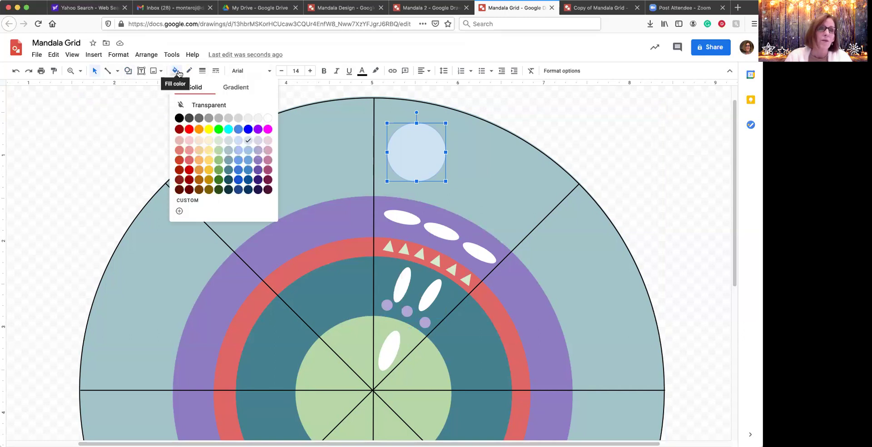
pyautogui.click(228, 169)
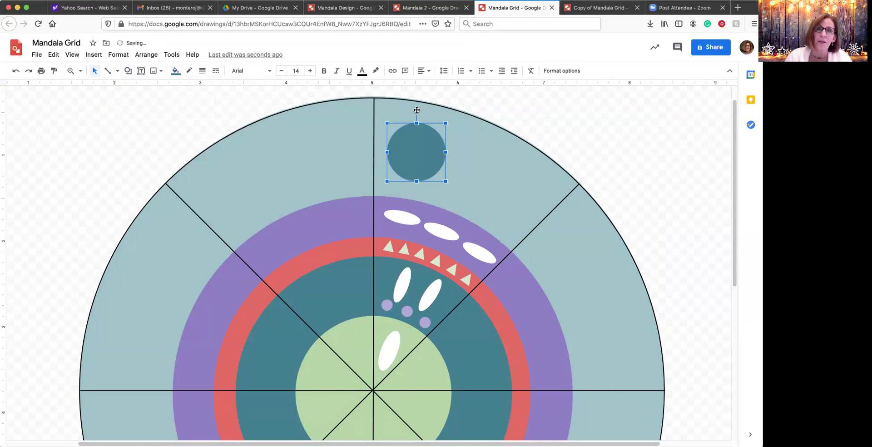
pyautogui.moveTo(417, 113); pyautogui.dragTo(431, 115)
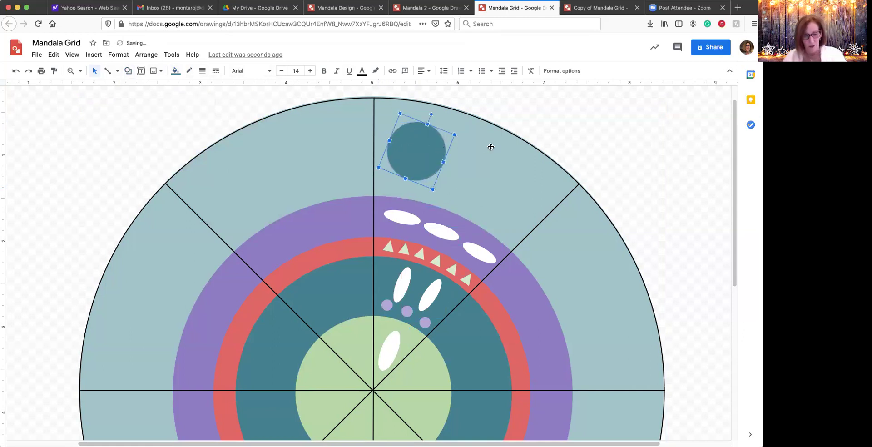
# Step: Duplicate the teal circle and move the copy down-right along the outer ring
pyautogui.hotkey('ctrl', 'd')
pyautogui.moveTo(473, 183); pyautogui.dragTo(523, 206)
pyautogui.click(602, 157)
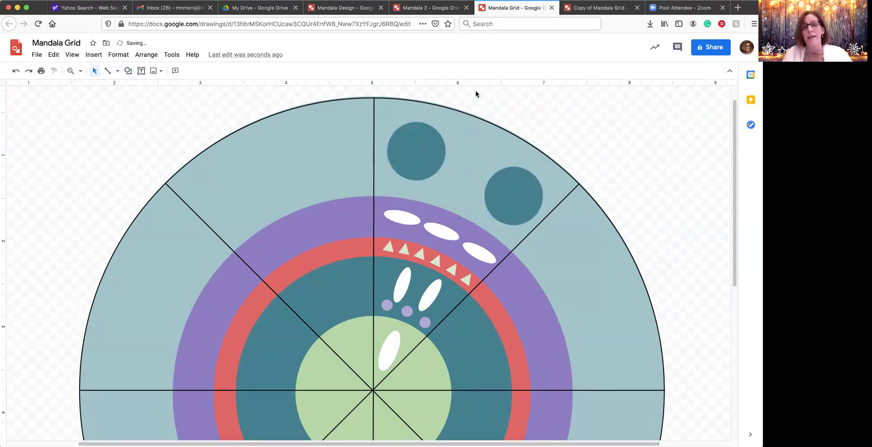
# Step: Draw a closed wavy curve shape without an outline between the two teal circles
pyautogui.click(118, 71)
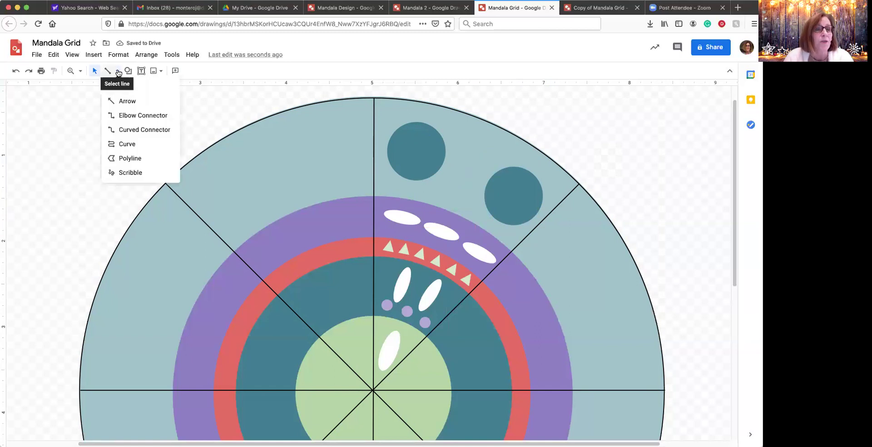
pyautogui.click(127, 144)
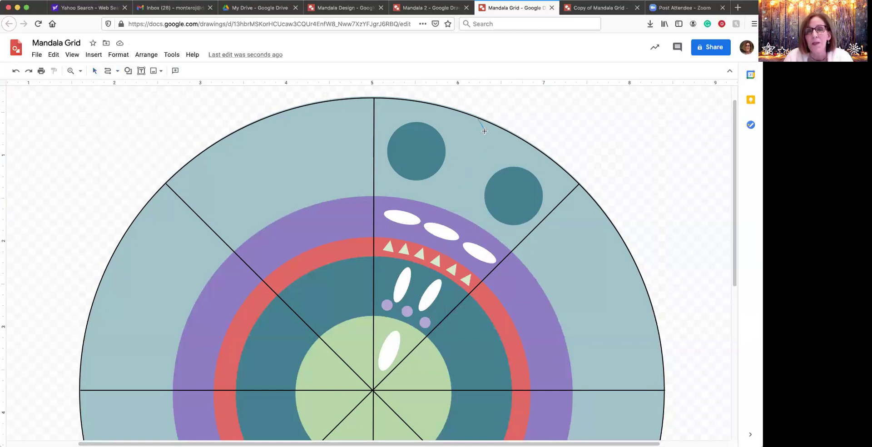
pyautogui.click(488, 154)
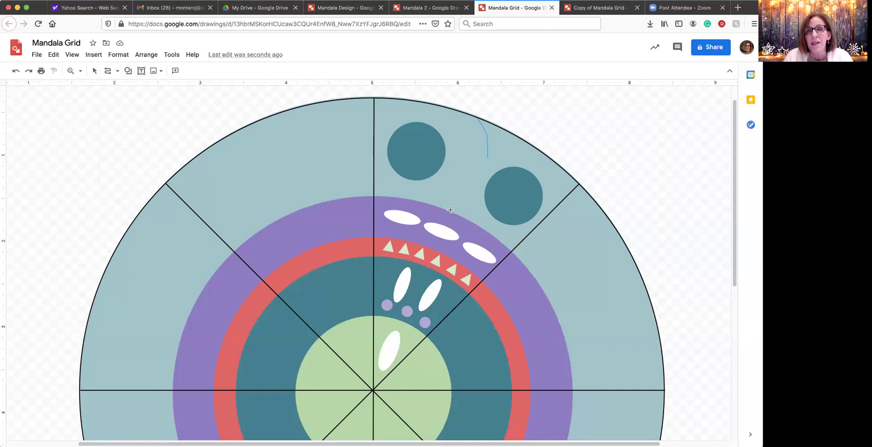
pyautogui.click(467, 146)
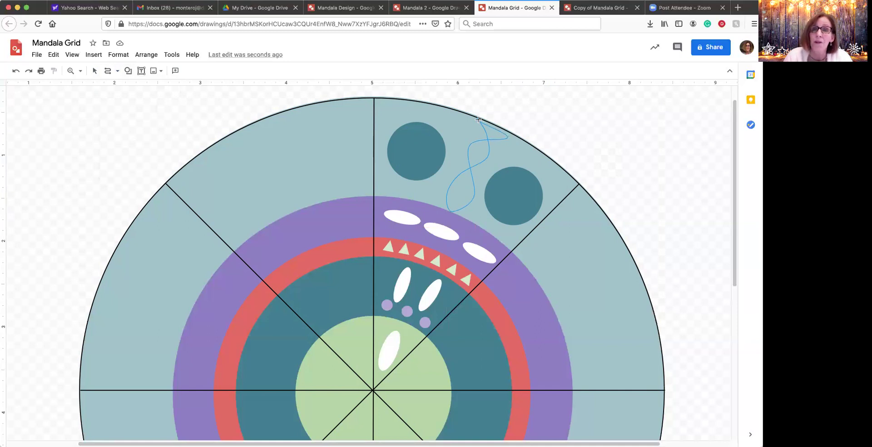
pyautogui.click(478, 120)
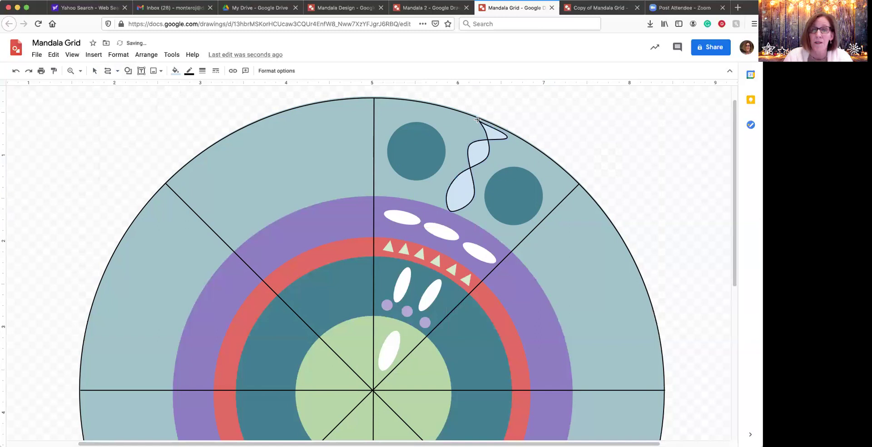
pyautogui.click(190, 71)
pyautogui.click(195, 86)
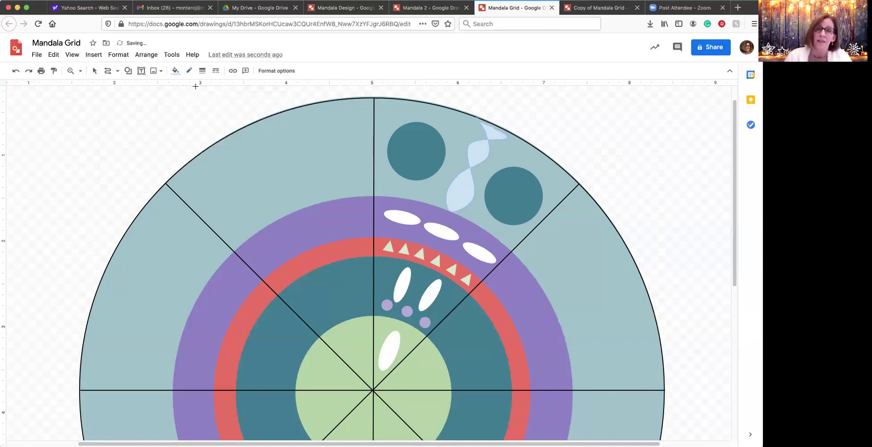
# Step: Fill the wavy shape salmon, then change it to a lighter pink
pyautogui.click(175, 70)
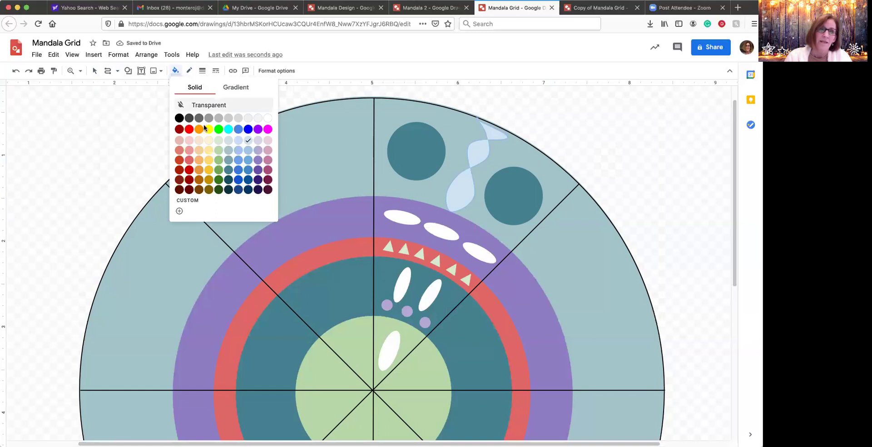
pyautogui.click(180, 150)
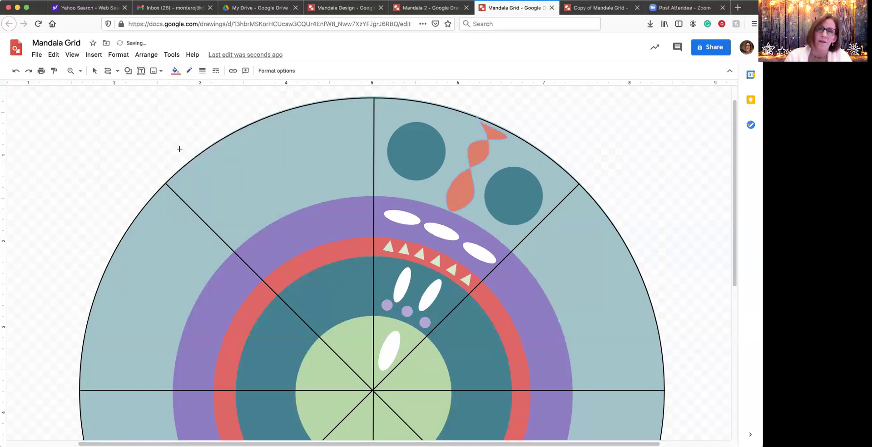
pyautogui.click(176, 71)
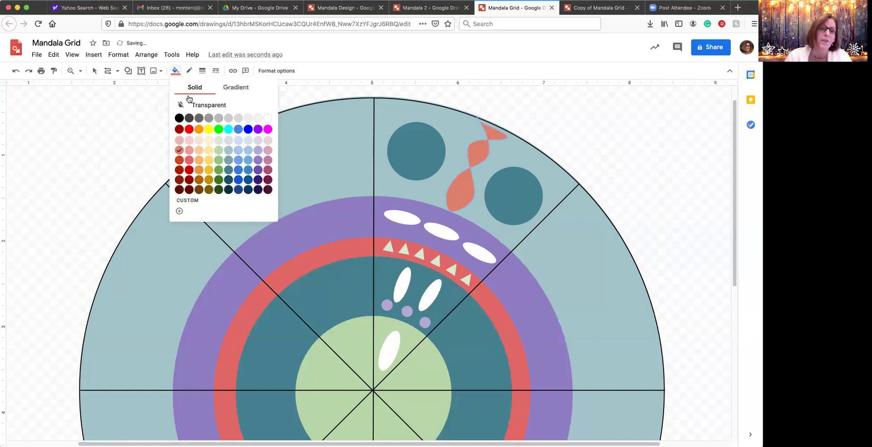
pyautogui.click(189, 150)
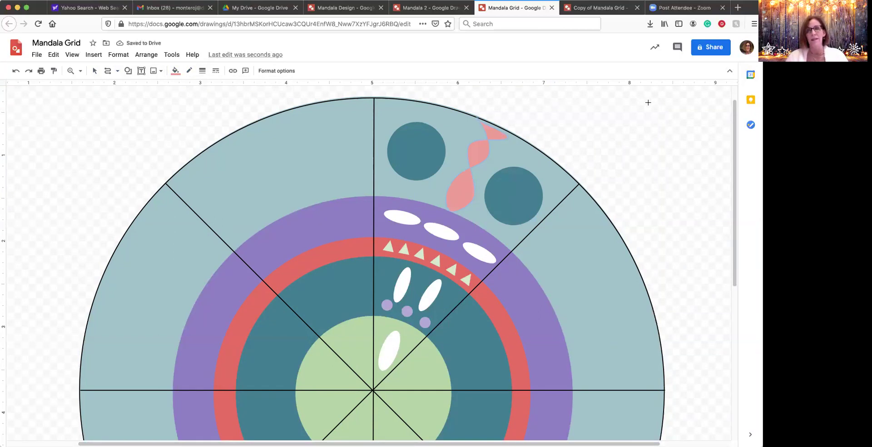
pyautogui.moveTo(648, 104)
pyautogui.mouseDown()
pyautogui.moveTo(666, 107)
pyautogui.moveTo(522, 255)
pyautogui.moveTo(651, 93)
pyautogui.moveTo(96, 72)
pyautogui.mouseUp()
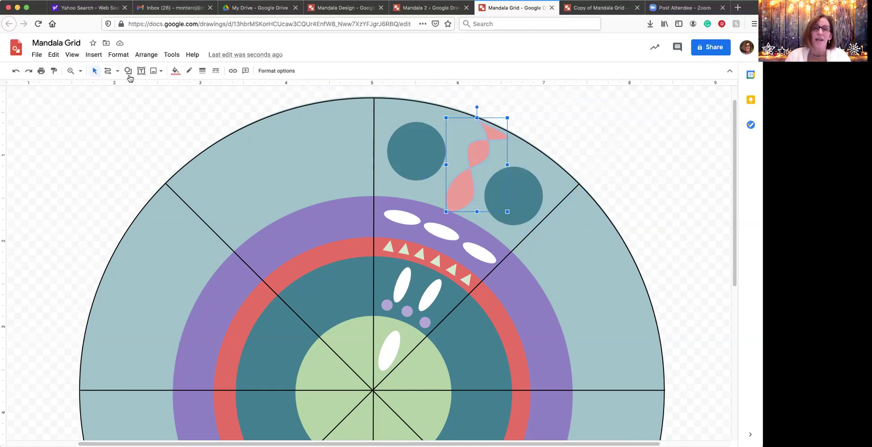
# Step: Nudge the lower-right dark teal circle slightly up and right toward the outer arc
pyautogui.click(524, 192)
pyautogui.moveTo(525, 193); pyautogui.dragTo(528, 190)
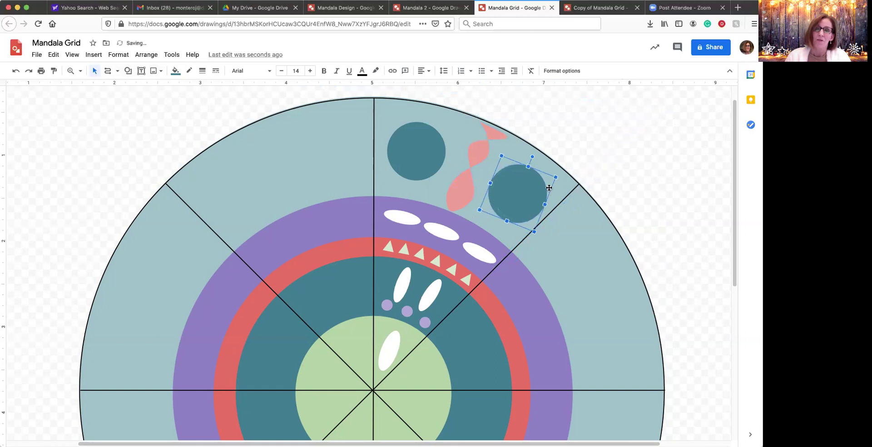
pyautogui.click(628, 162)
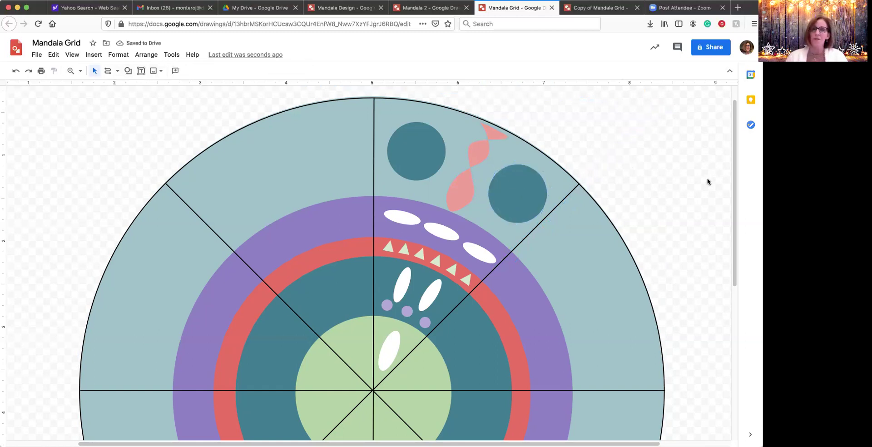
pyautogui.moveTo(734, 186)
pyautogui.mouseDown()
pyautogui.moveTo(734, 198)
pyautogui.moveTo(733, 187)
pyautogui.mouseUp()
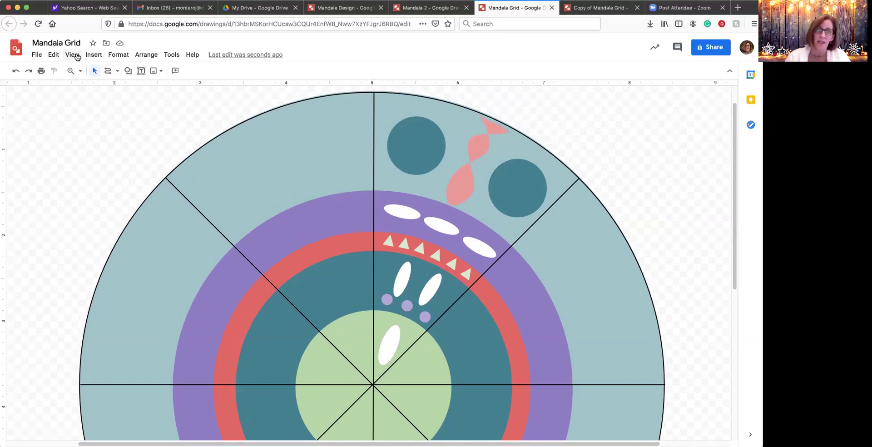
pyautogui.moveTo(734, 157); pyautogui.dragTo(711, 193)
pyautogui.scroll(5, 707, 181)
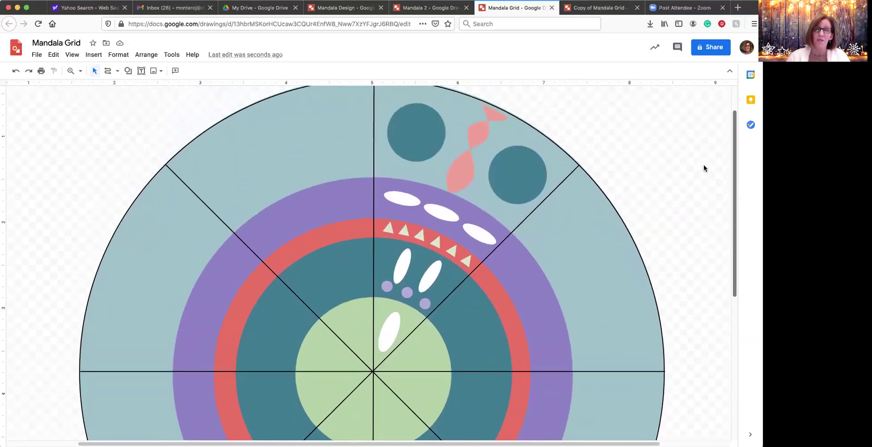
pyautogui.scroll(1, 701, 159)
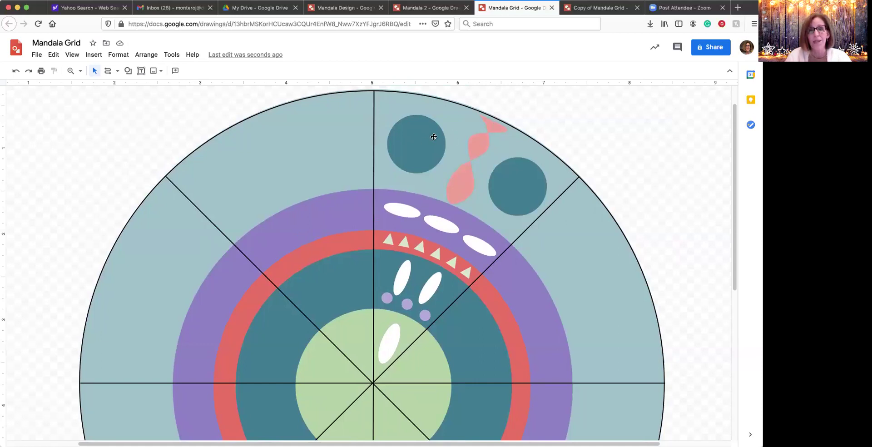
# Step: Select both teal circles, the pink wave, the white ellipses and purple dots, then group them
pyautogui.click(413, 142)
pyautogui.keyDown('shift'); pyautogui.click(478, 144); pyautogui.keyUp('shift')
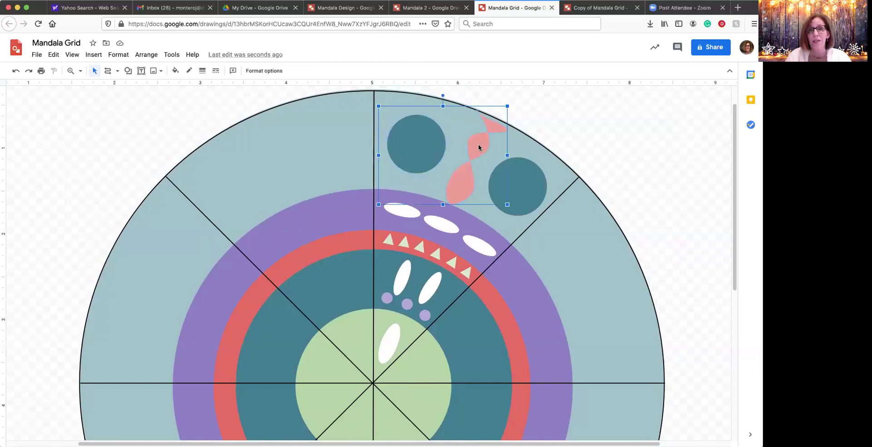
pyautogui.keyDown('shift'); pyautogui.click(530, 183); pyautogui.keyUp('shift')
pyautogui.keyDown('shift'); pyautogui.click(479, 246); pyautogui.keyUp('shift')
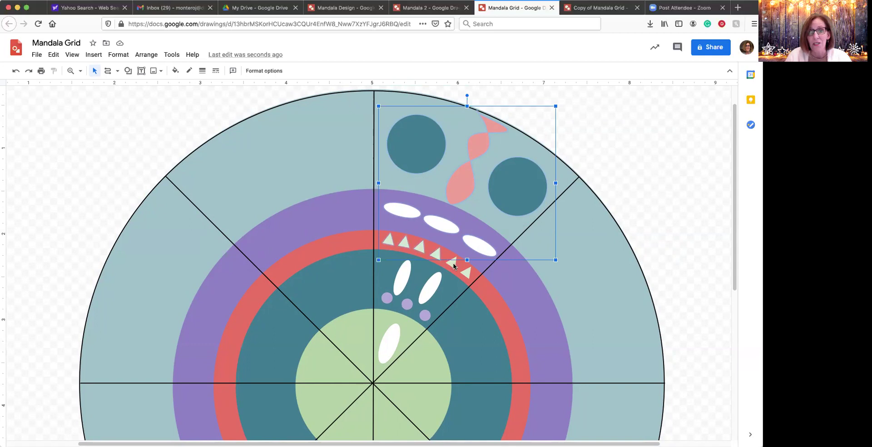
pyautogui.keyDown('shift'); pyautogui.click(424, 296); pyautogui.keyUp('shift')
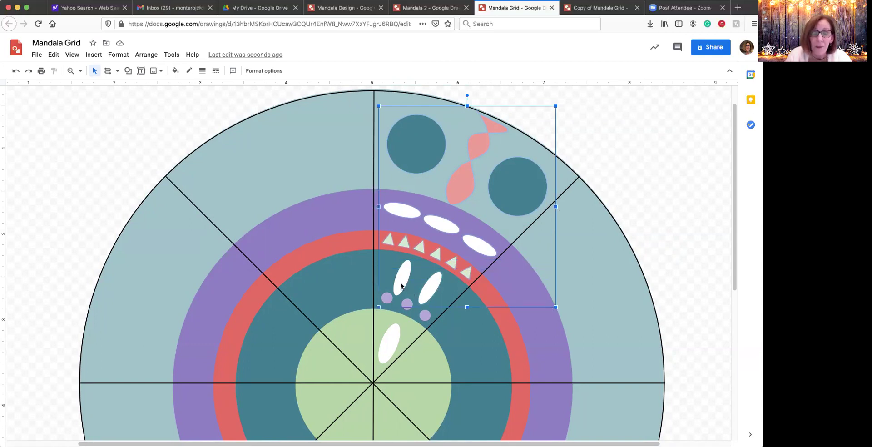
pyautogui.keyDown('shift'); pyautogui.click(407, 304); pyautogui.keyUp('shift')
pyautogui.keyDown('shift'); pyautogui.click(426, 317); pyautogui.keyUp('shift')
pyautogui.keyDown('shift'); pyautogui.click(389, 341); pyautogui.keyUp('shift')
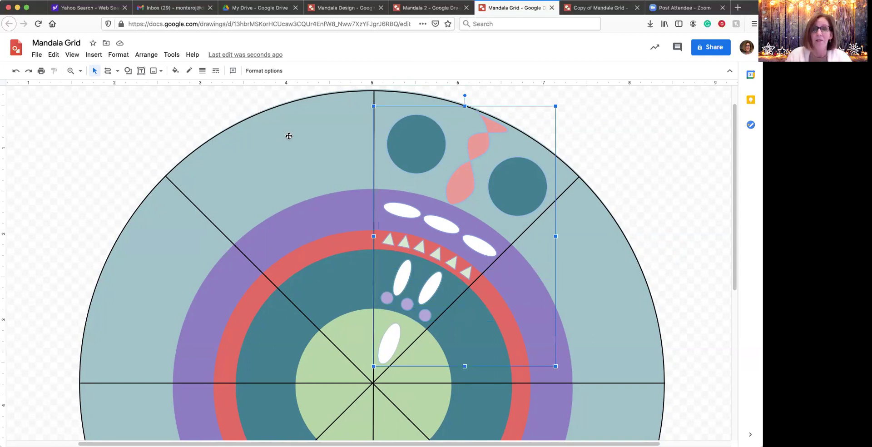
pyautogui.click(146, 55)
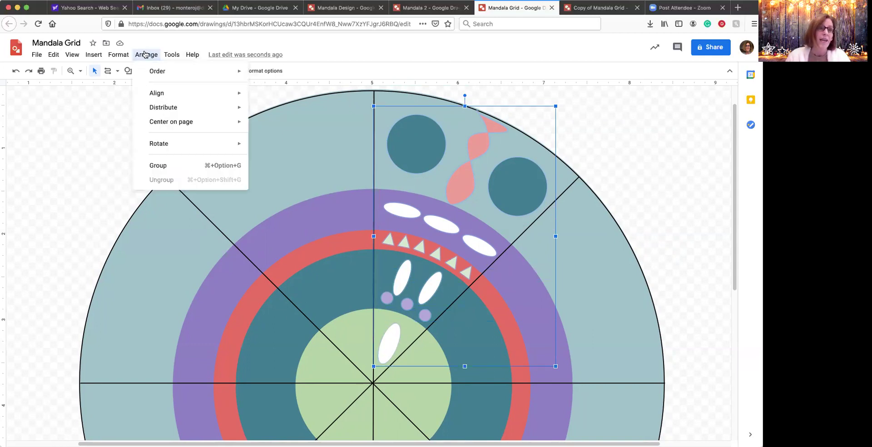
pyautogui.click(158, 166)
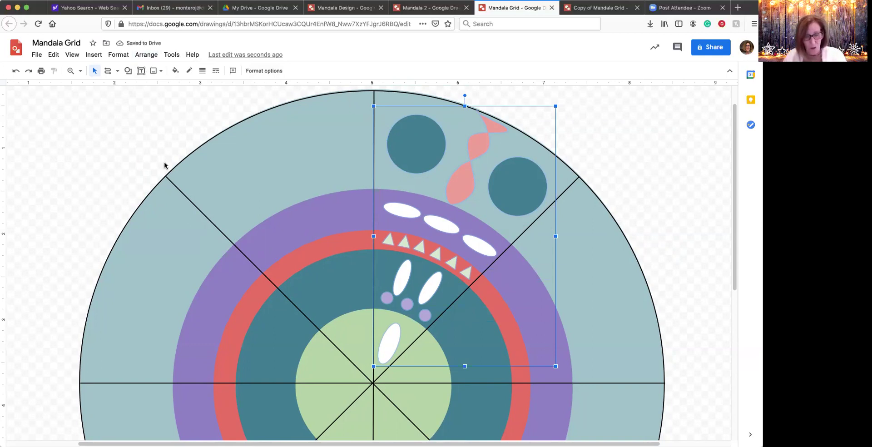
# Step: Zoom to 100% and paste a copy of the grouped slice design beside the circle
pyautogui.click(76, 55)
pyautogui.moveTo(100, 71)
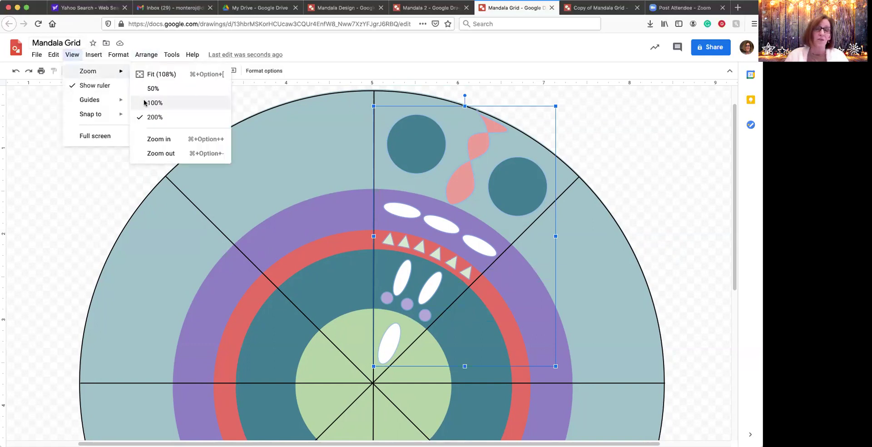
pyautogui.click(144, 103)
pyautogui.click(533, 200)
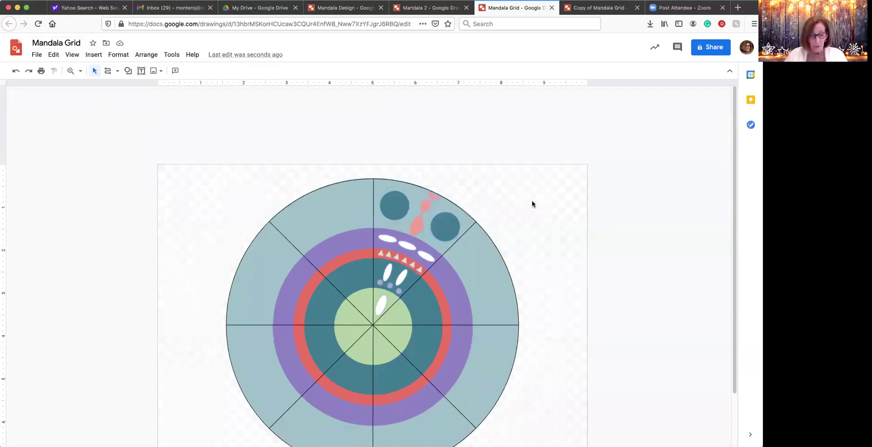
pyautogui.hotkey('ctrl', 'v')
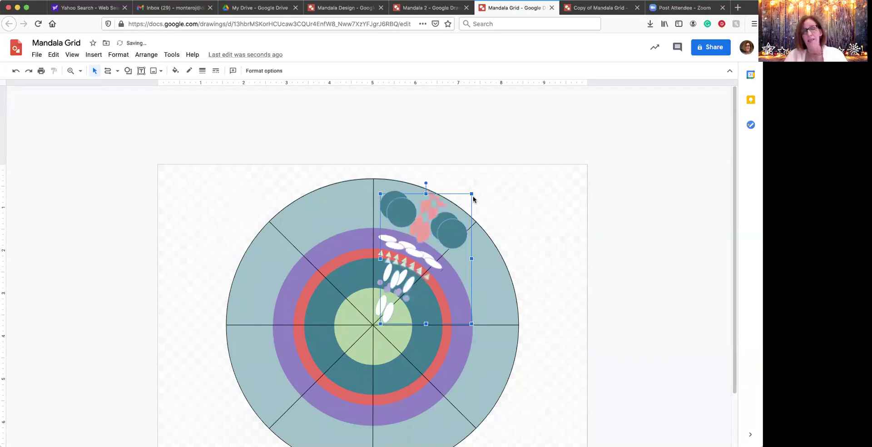
pyautogui.moveTo(461, 232); pyautogui.dragTo(566, 245)
pyautogui.moveTo(736, 208); pyautogui.dragTo(735, 239)
# Step: Rotate the copy about a quarter turn and fit it into the lower-right slice
pyautogui.moveTo(529, 161); pyautogui.dragTo(598, 242)
pyautogui.moveTo(474, 253); pyautogui.dragTo(475, 254)
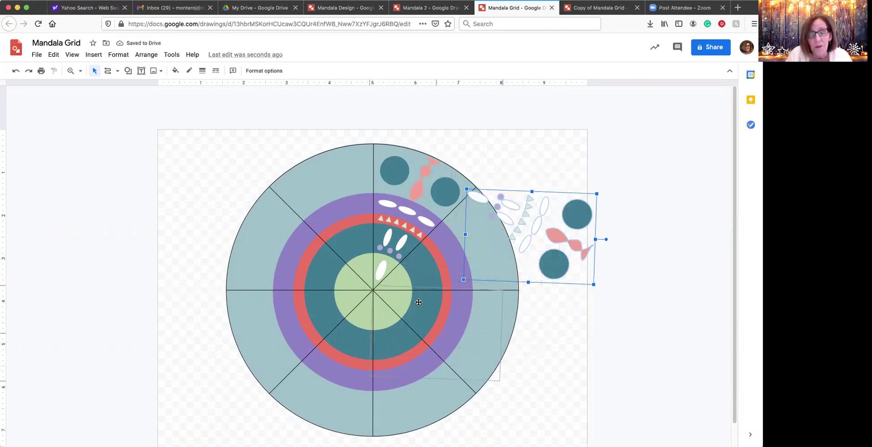
pyautogui.moveTo(418, 302); pyautogui.dragTo(450, 324)
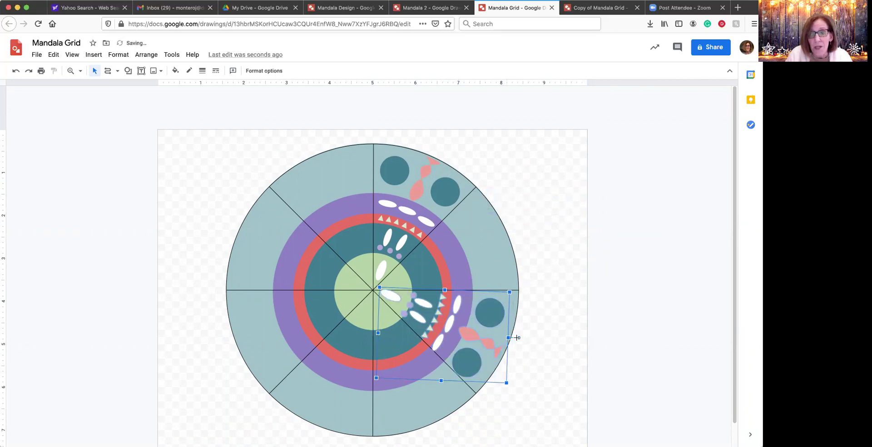
pyautogui.moveTo(516, 341); pyautogui.dragTo(493, 312)
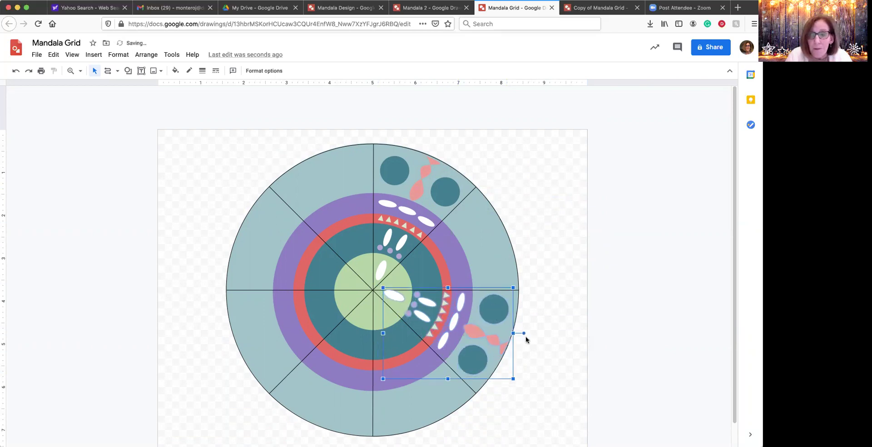
pyautogui.moveTo(524, 335); pyautogui.dragTo(527, 332)
pyautogui.click(559, 298)
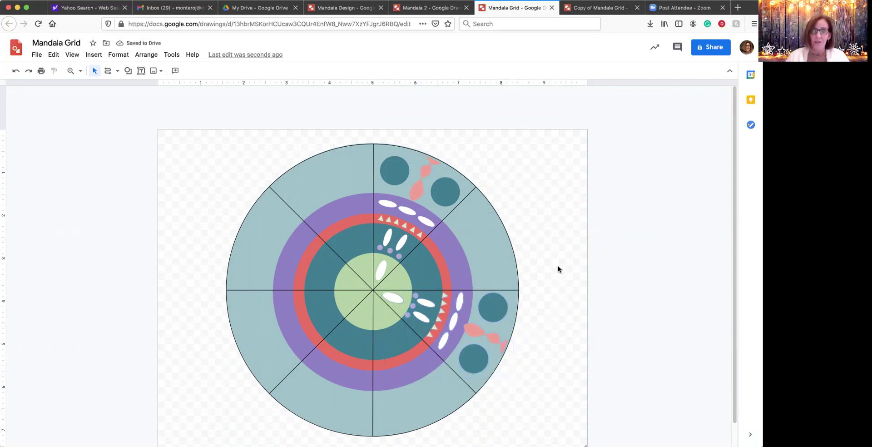
# Step: Paste another slice-design copy and rotate it toward the lower-left slice
pyautogui.hotkey('ctrl', 'v')
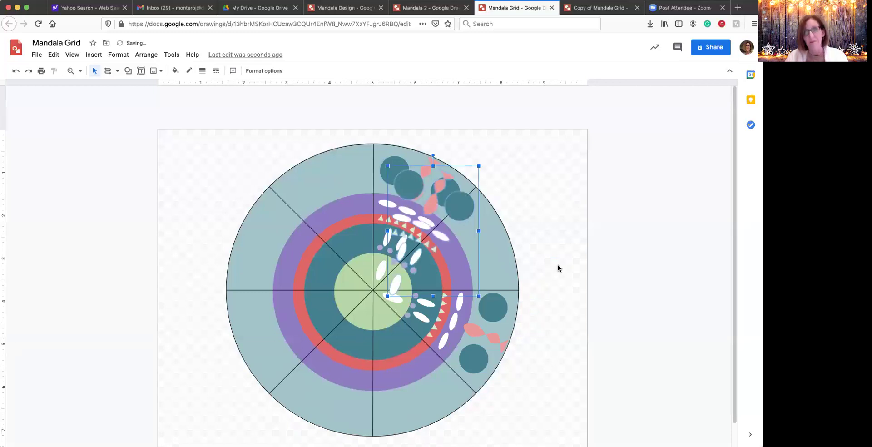
pyautogui.moveTo(458, 203); pyautogui.dragTo(254, 307)
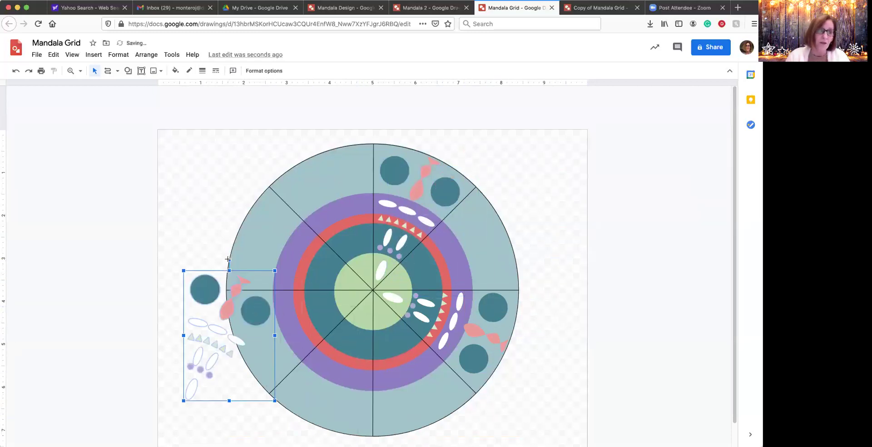
pyautogui.moveTo(228, 259); pyautogui.dragTo(186, 396)
pyautogui.moveTo(182, 355); pyautogui.dragTo(261, 347)
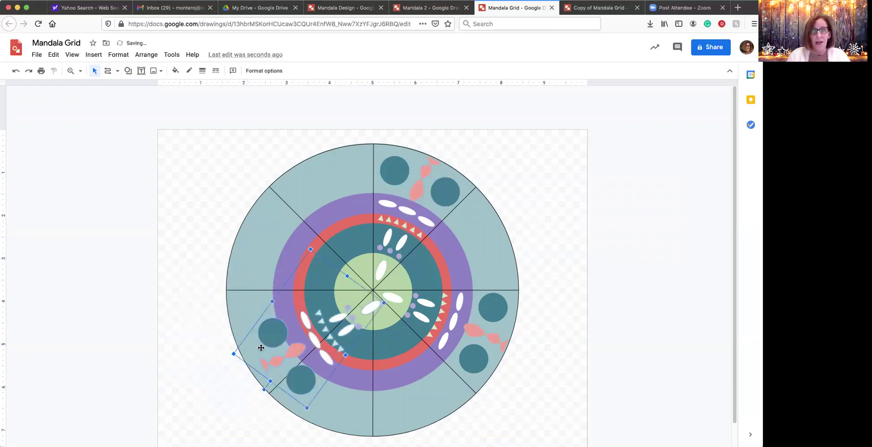
pyautogui.moveTo(264, 388); pyautogui.dragTo(292, 405)
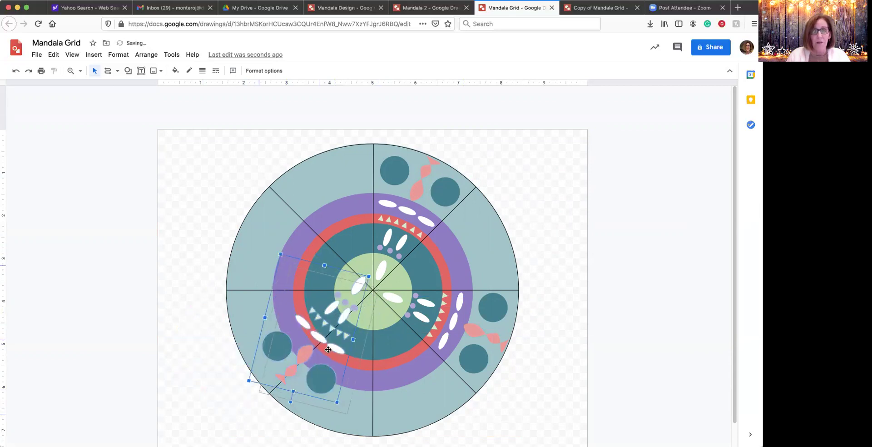
pyautogui.moveTo(317, 337); pyautogui.dragTo(323, 349)
# Step: Straighten the copy upright and nudge it into the slice left of the bottom divider
pyautogui.moveTo(300, 414); pyautogui.dragTo(311, 416)
pyautogui.moveTo(331, 348); pyautogui.dragTo(332, 359)
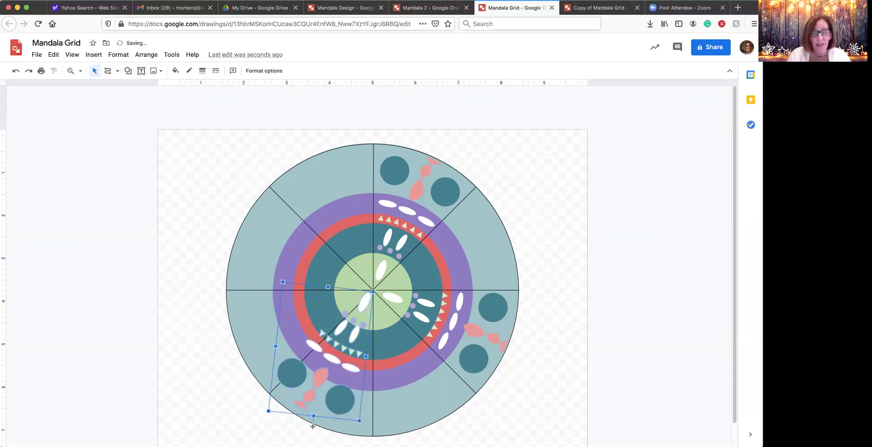
pyautogui.moveTo(315, 427); pyautogui.dragTo(318, 427)
pyautogui.moveTo(360, 405); pyautogui.dragTo(325, 390)
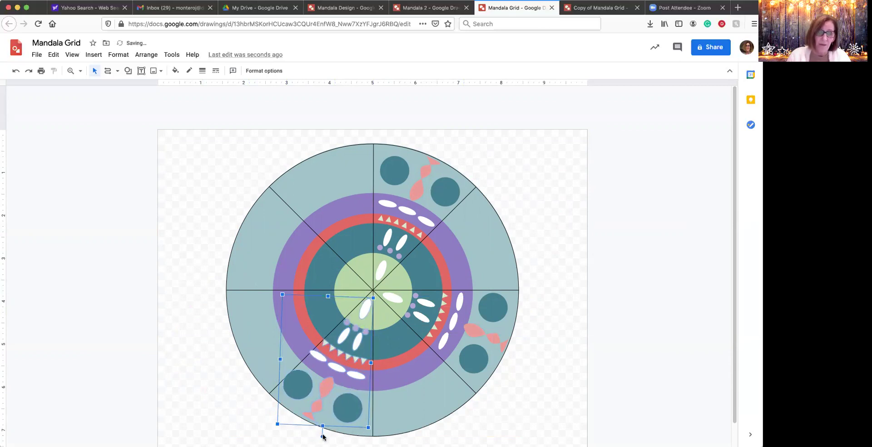
pyautogui.click(314, 416)
pyautogui.click(314, 410)
pyautogui.moveTo(323, 435); pyautogui.dragTo(325, 437)
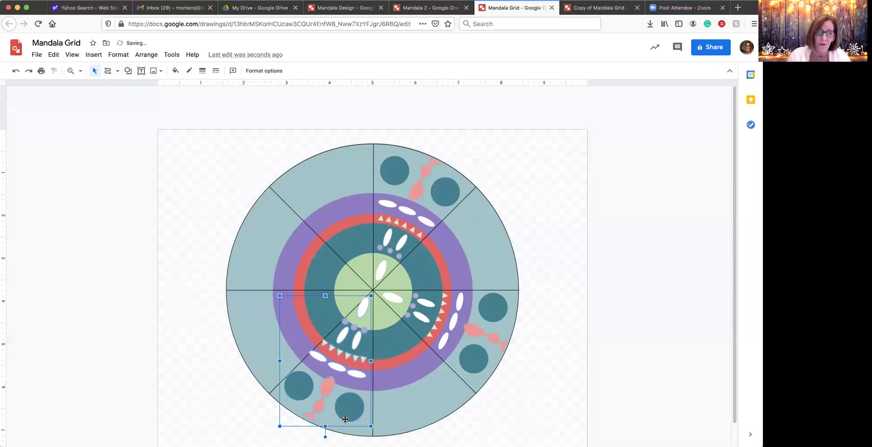
pyautogui.moveTo(352, 411); pyautogui.dragTo(353, 413)
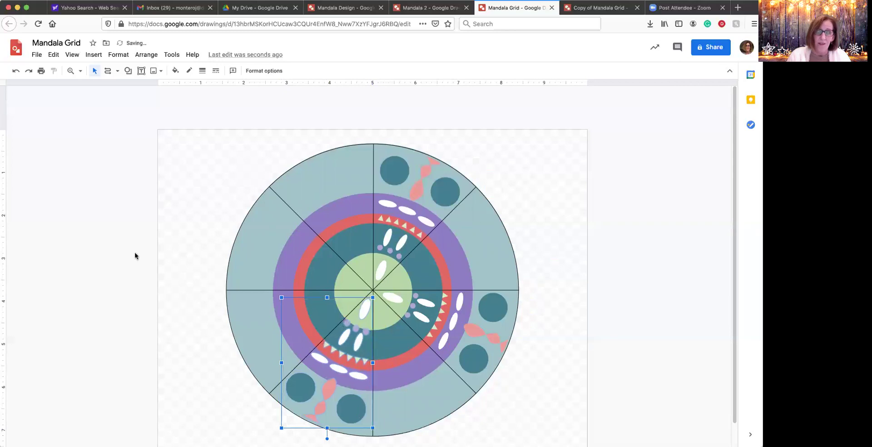
# Step: Paste a fourth slice-design copy, turn it upright and fit it into the upper-left slice
pyautogui.click(174, 221)
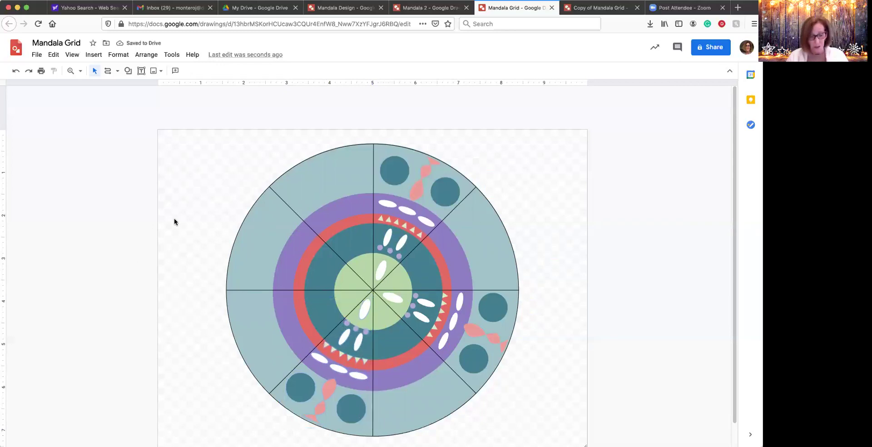
pyautogui.hotkey('ctrl', 'v')
pyautogui.moveTo(443, 213); pyautogui.dragTo(251, 198)
pyautogui.moveTo(248, 146); pyautogui.dragTo(173, 214)
pyautogui.moveTo(294, 268); pyautogui.dragTo(357, 285)
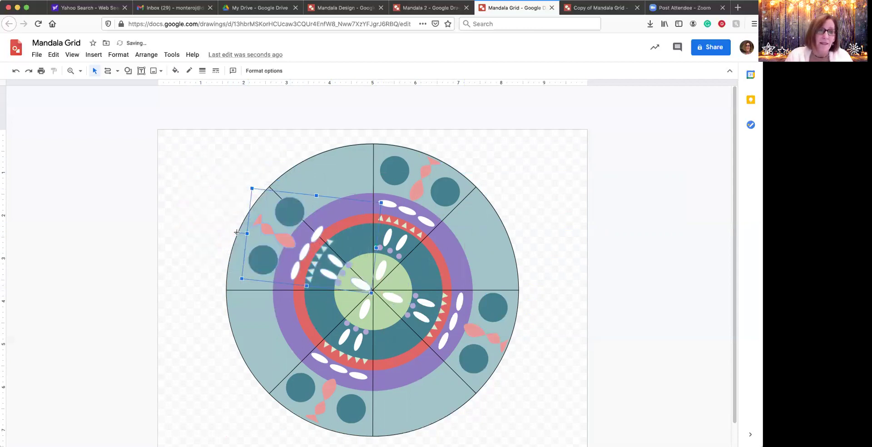
pyautogui.moveTo(236, 232); pyautogui.dragTo(236, 246)
pyautogui.moveTo(290, 245); pyautogui.dragTo(280, 245)
pyautogui.moveTo(226, 244); pyautogui.dragTo(271, 246)
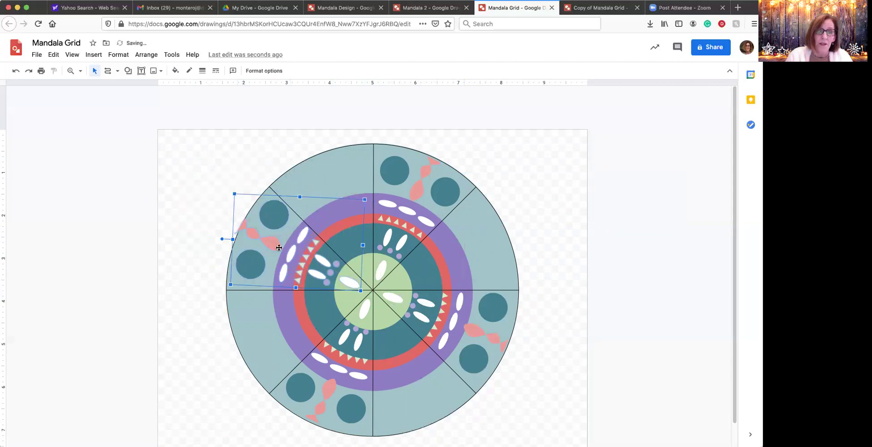
pyautogui.moveTo(222, 239); pyautogui.dragTo(223, 242)
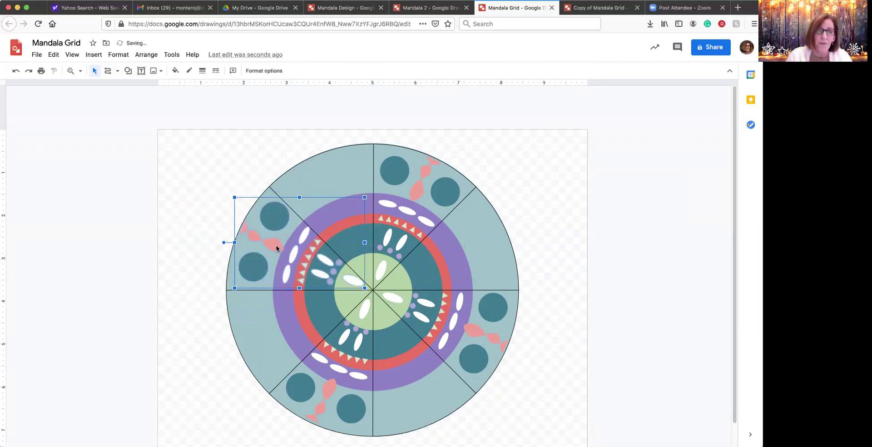
pyautogui.click(509, 150)
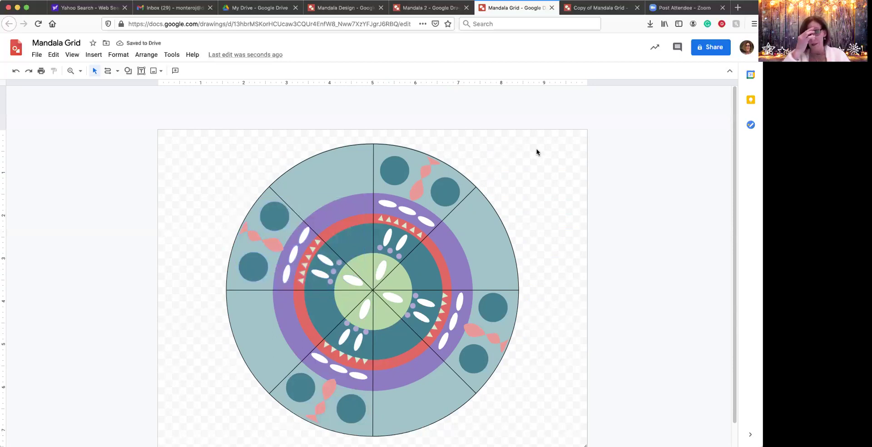
# Step: Paste a copy of the slice design, flip it horizontally, and rotate it into the right-hand slice
pyautogui.hotkey('ctrl', 'v')
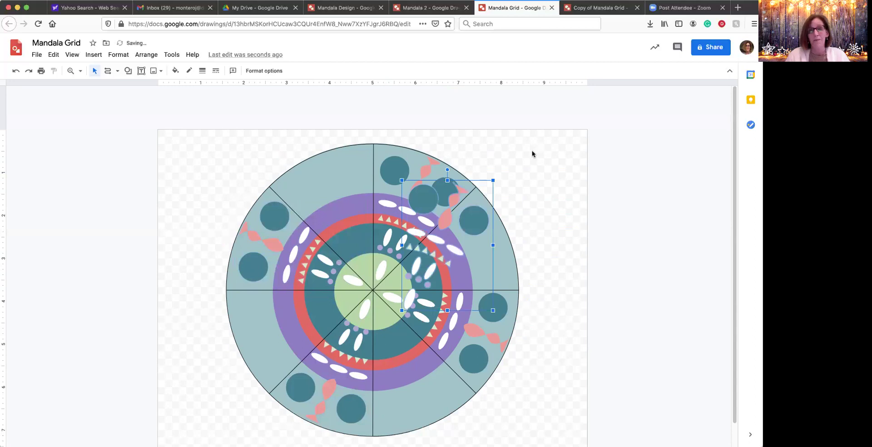
pyautogui.moveTo(478, 205); pyautogui.dragTo(533, 184)
pyautogui.click(273, 70)
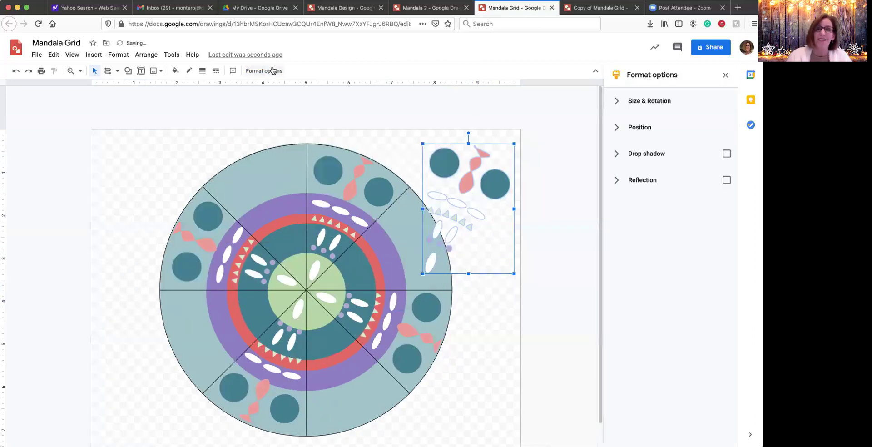
pyautogui.click(617, 102)
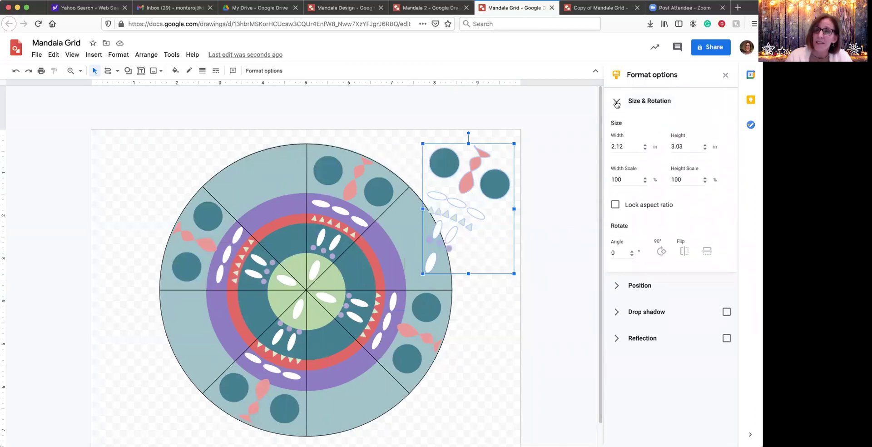
pyautogui.click(684, 252)
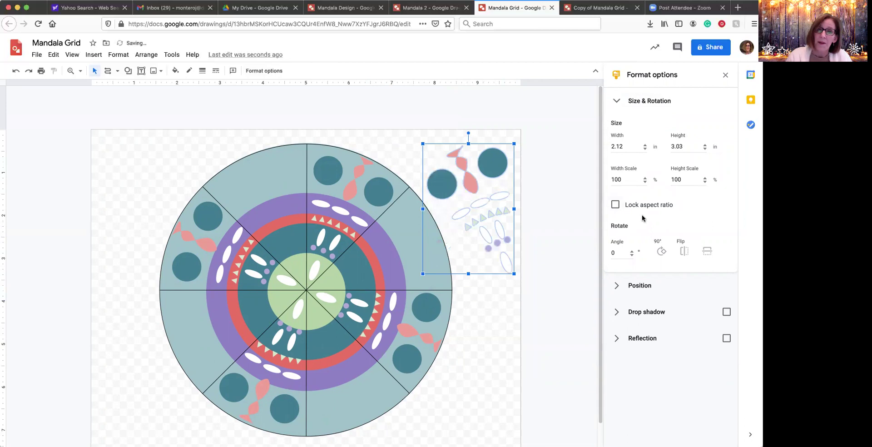
pyautogui.moveTo(468, 134); pyautogui.dragTo(397, 236)
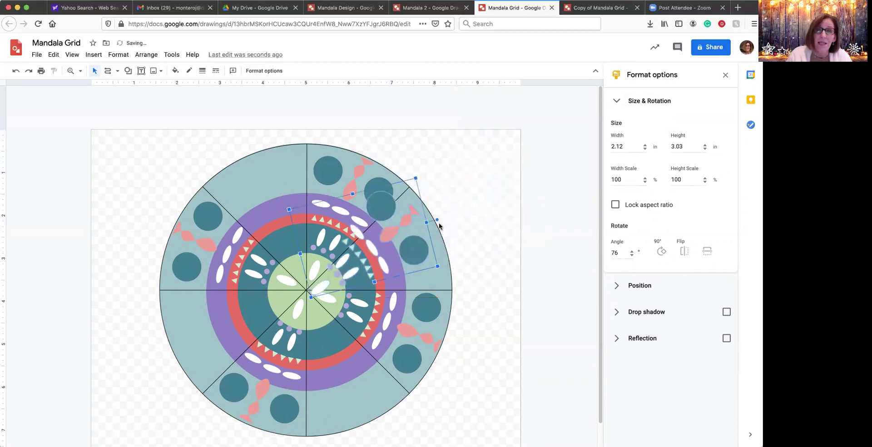
pyautogui.moveTo(437, 218); pyautogui.dragTo(415, 246)
pyautogui.click(473, 249)
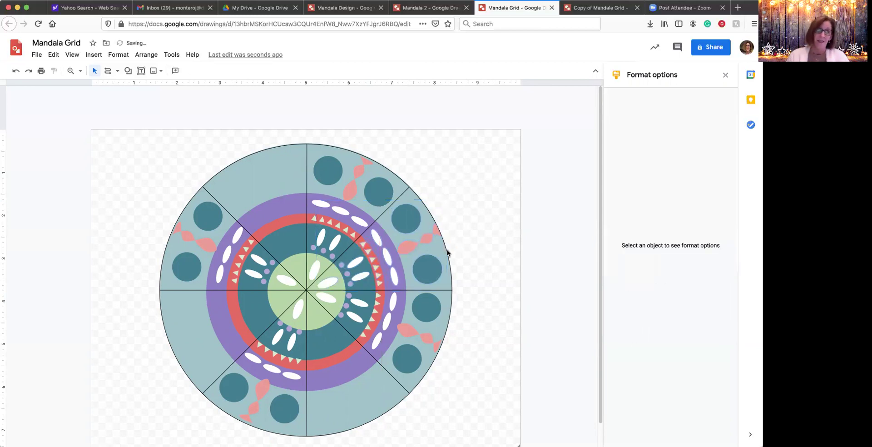
# Step: Duplicate the mirrored slice design and move it, rotated about 142°, toward the lower-right slice
pyautogui.click(431, 267)
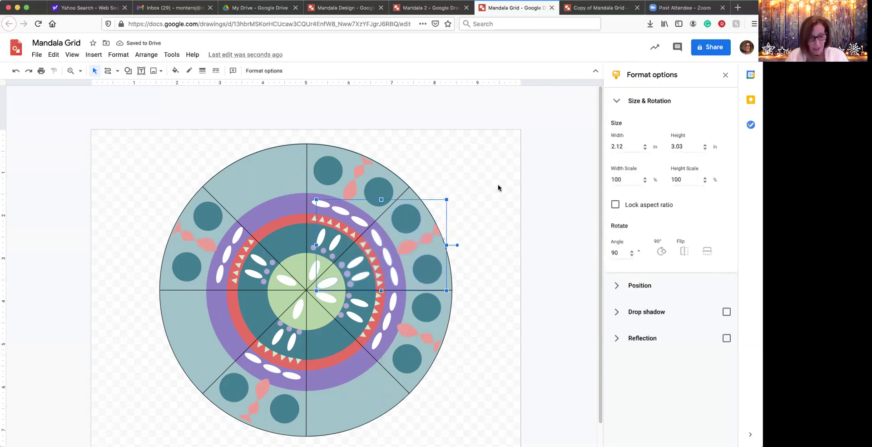
pyautogui.hotkey('ctrl', 'd')
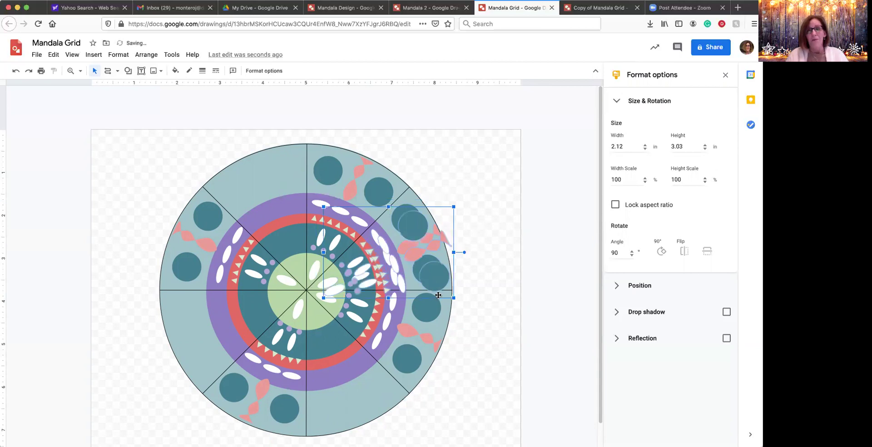
pyautogui.moveTo(432, 274); pyautogui.dragTo(436, 391)
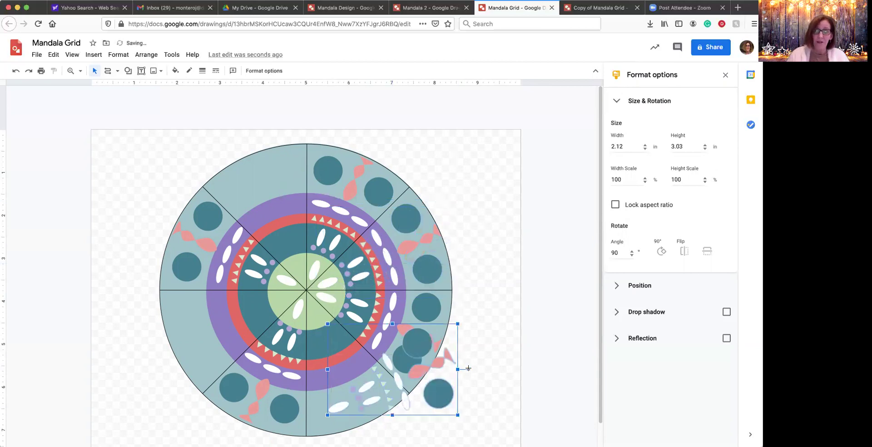
pyautogui.moveTo(468, 368); pyautogui.dragTo(439, 429)
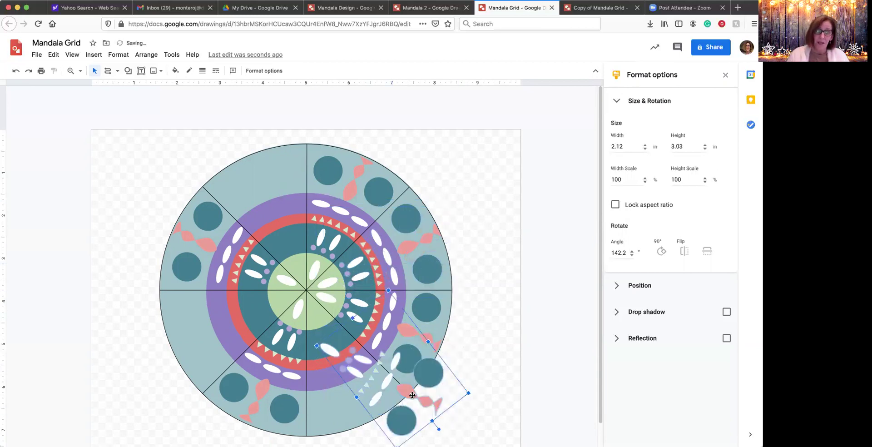
pyautogui.moveTo(412, 395); pyautogui.dragTo(379, 386)
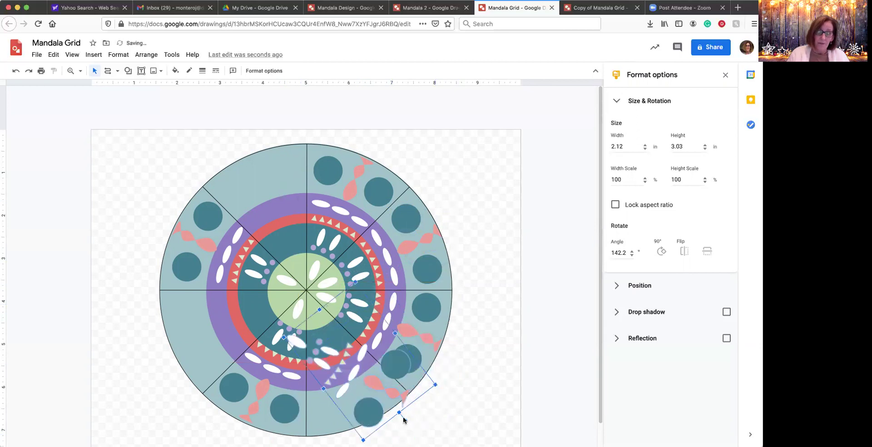
pyautogui.moveTo(403, 420); pyautogui.dragTo(379, 431)
pyautogui.click(389, 399)
pyautogui.click(393, 399)
pyautogui.click(447, 393)
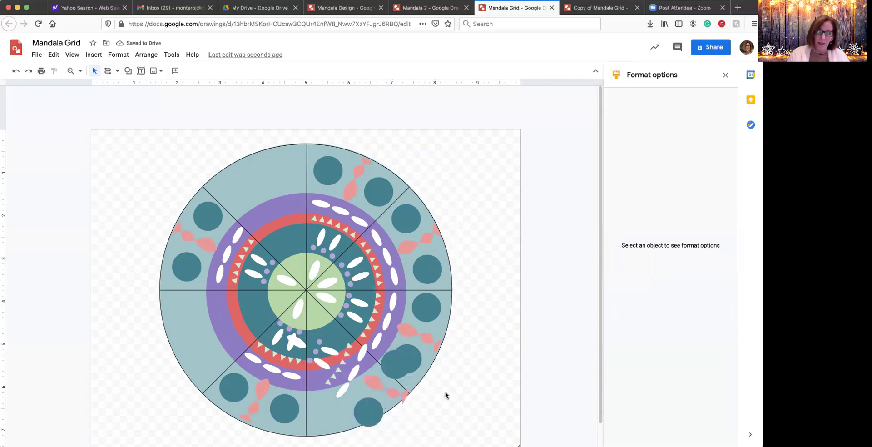
# Step: Rotate the duplicate to 183° and settle it into the lower-right slice
pyautogui.click(351, 366)
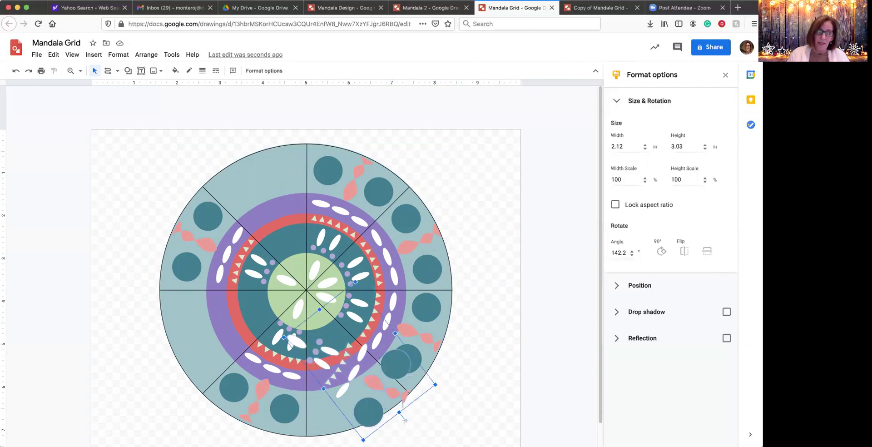
pyautogui.moveTo(405, 421); pyautogui.dragTo(352, 388)
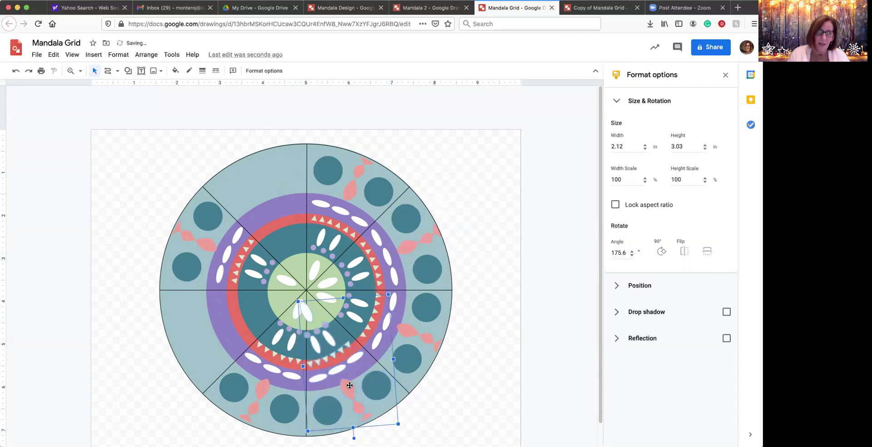
pyautogui.moveTo(349, 385); pyautogui.dragTo(357, 381)
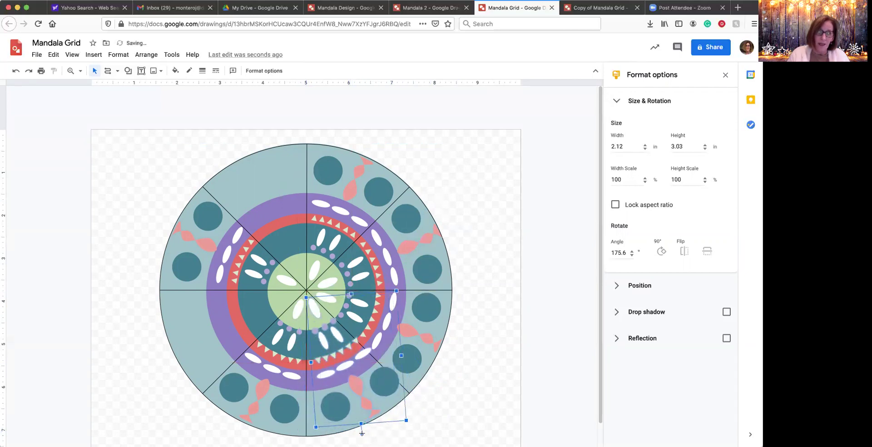
pyautogui.moveTo(361, 432); pyautogui.dragTo(352, 434)
pyautogui.moveTo(326, 335); pyautogui.dragTo(321, 335)
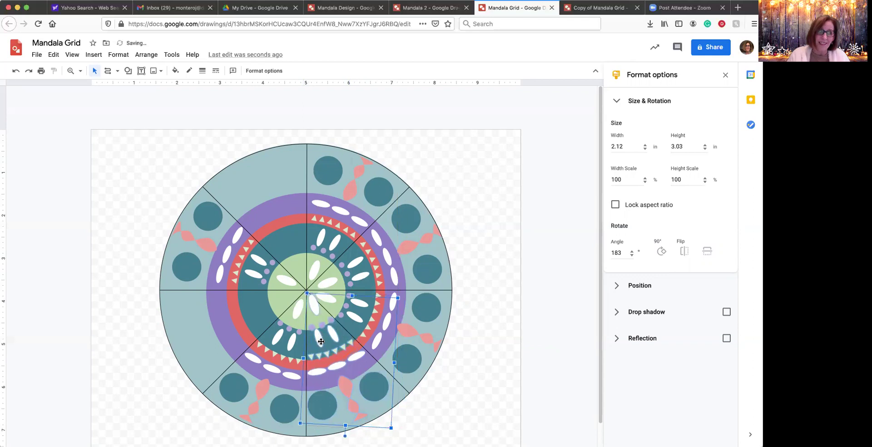
pyautogui.press('Left')
pyautogui.press('Down')
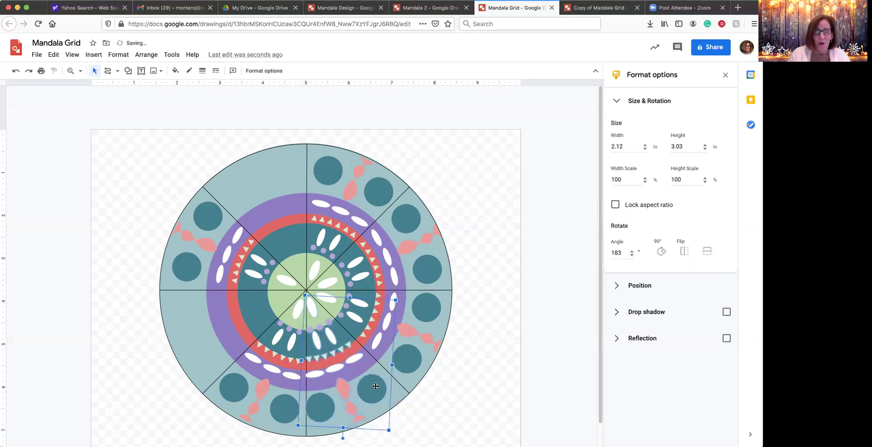
pyautogui.moveTo(376, 385); pyautogui.dragTo(382, 388)
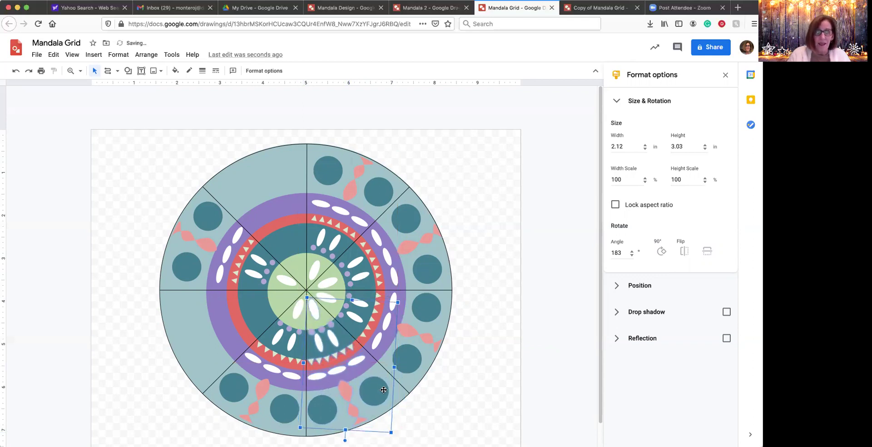
pyautogui.click(475, 338)
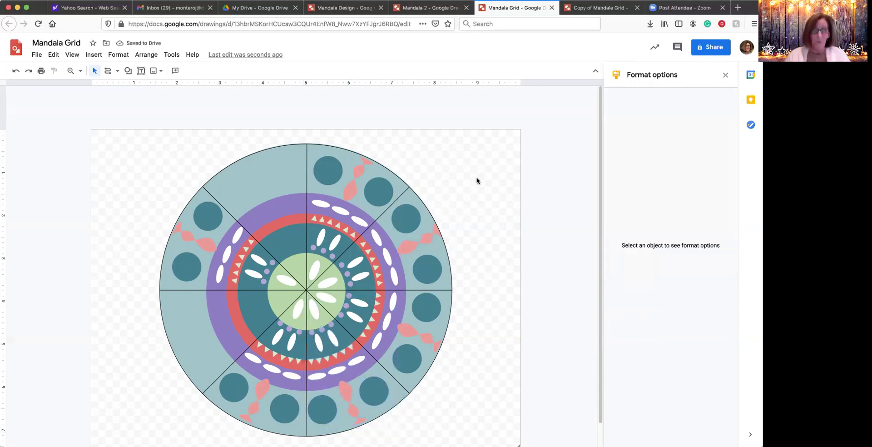
# Step: Paste another slice-design copy, turn it upright at 0°, and snap its edge to the vertical centre line
pyautogui.hotkey('ctrl', 'v')
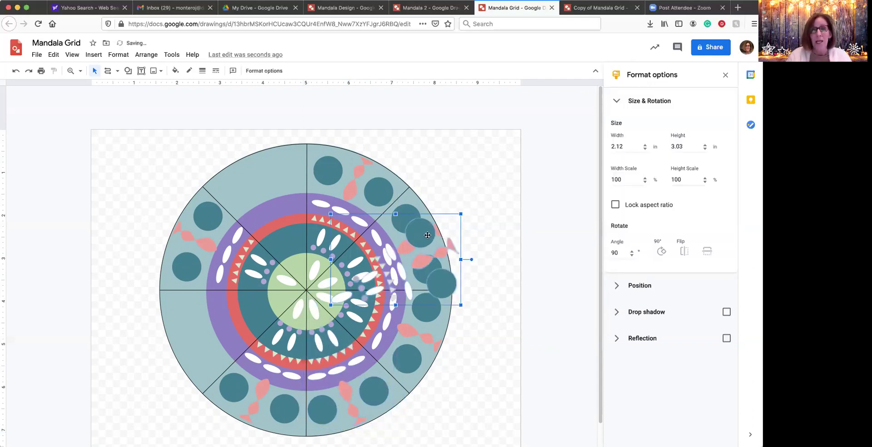
pyautogui.moveTo(472, 257); pyautogui.dragTo(318, 196)
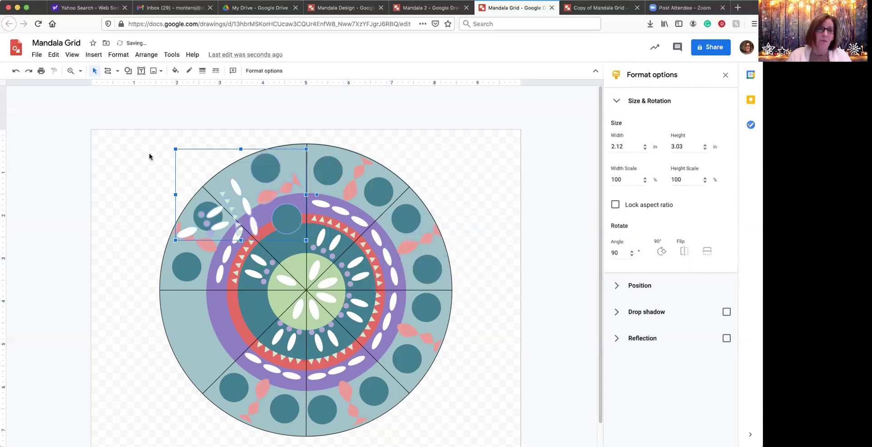
pyautogui.moveTo(263, 167); pyautogui.dragTo(197, 152)
pyautogui.moveTo(250, 180); pyautogui.dragTo(165, 169)
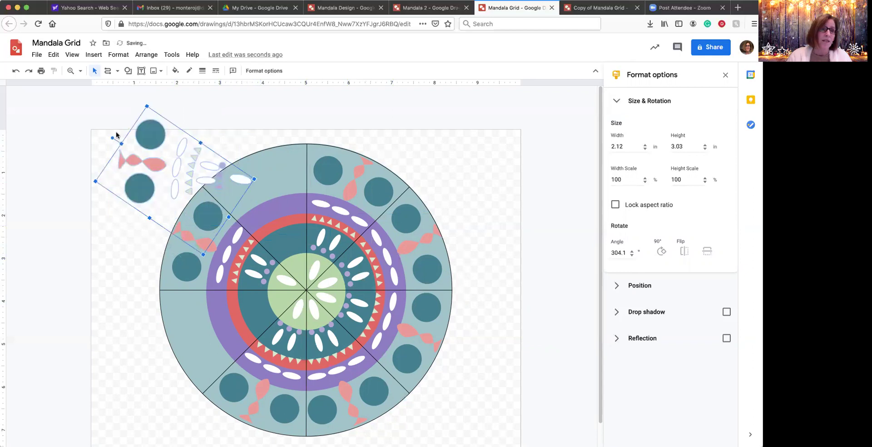
pyautogui.moveTo(111, 137); pyautogui.dragTo(256, 120)
pyautogui.moveTo(254, 173); pyautogui.dragTo(255, 186)
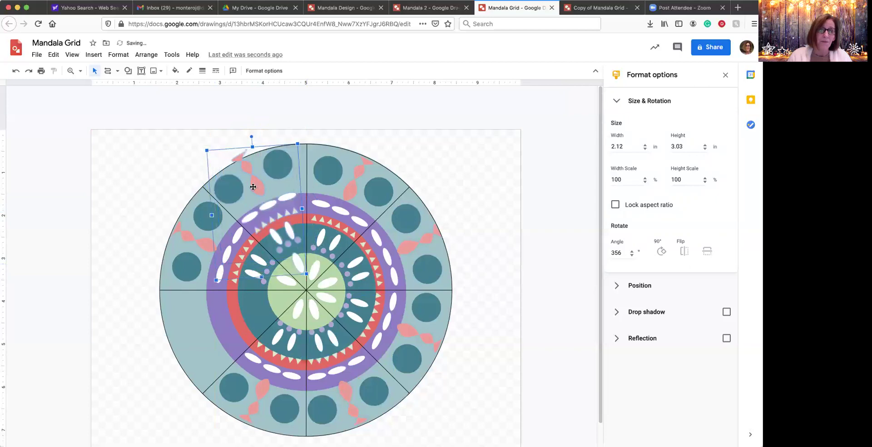
pyautogui.moveTo(252, 136); pyautogui.dragTo(257, 136)
pyautogui.moveTo(290, 237); pyautogui.dragTo(293, 236)
pyautogui.click(422, 160)
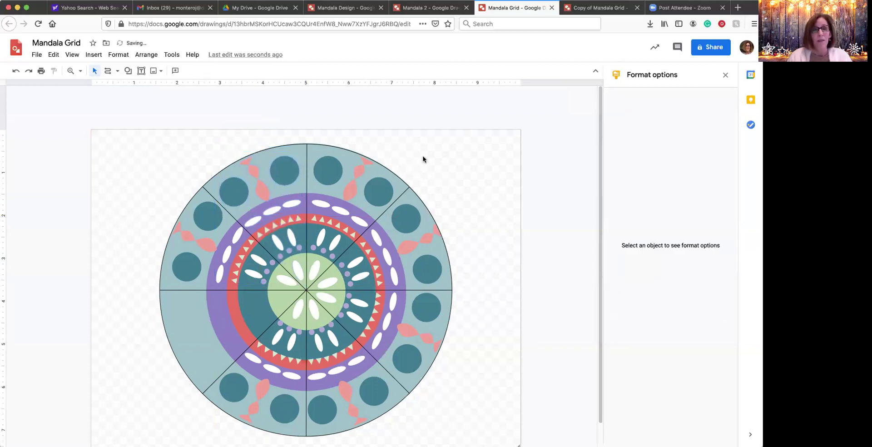
# Step: Place a copy of the slice design in the lower-left slice, rotated to about 272°
pyautogui.press('super+v')
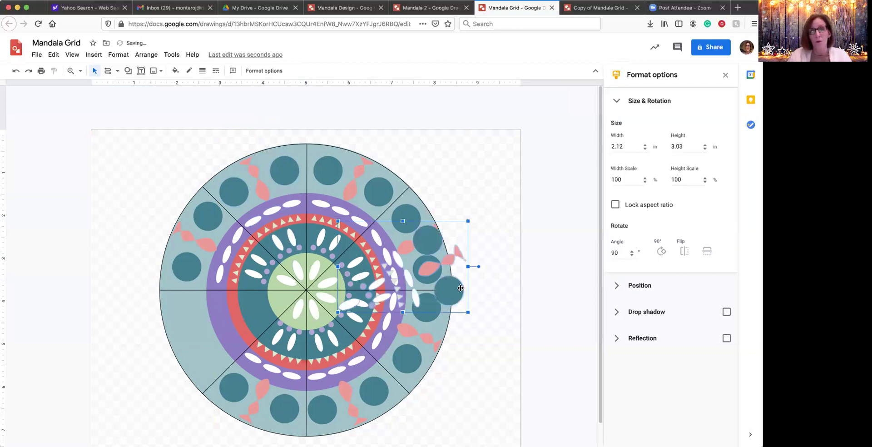
pyautogui.moveTo(457, 292); pyautogui.dragTo(93, 365)
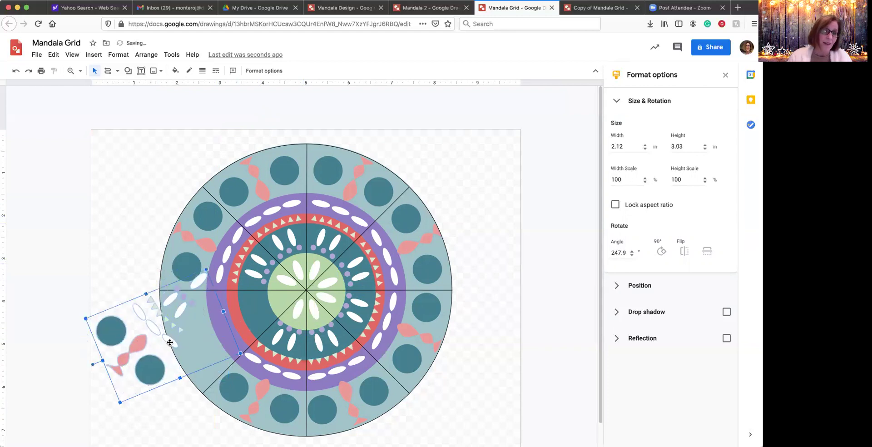
pyautogui.moveTo(170, 343); pyautogui.dragTo(212, 348)
pyautogui.moveTo(136, 369); pyautogui.dragTo(131, 338)
pyautogui.moveTo(228, 332); pyautogui.dragTo(263, 323)
pyautogui.moveTo(289, 298); pyautogui.dragTo(285, 299)
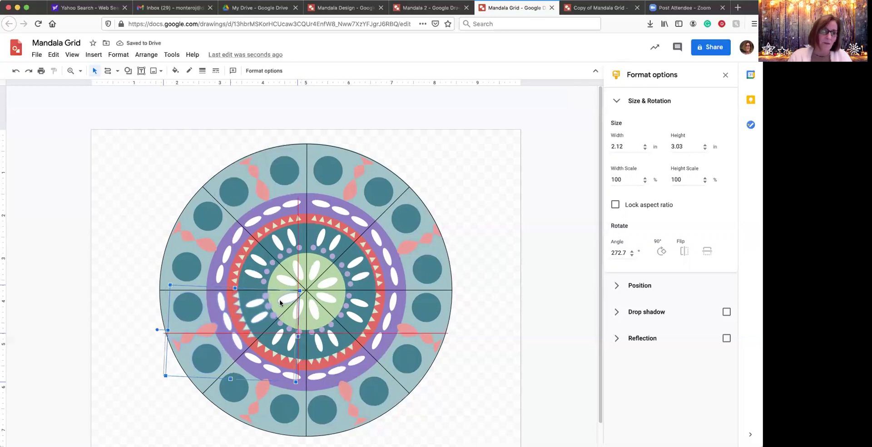
pyautogui.click(490, 269)
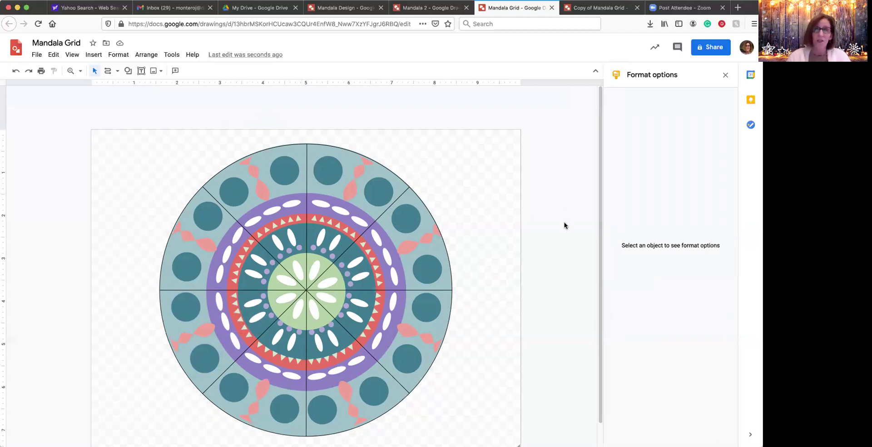
# Step: At 200% zoom, draw a 4-point star centred on the mandala
pyautogui.click(128, 70)
pyautogui.moveTo(158, 89)
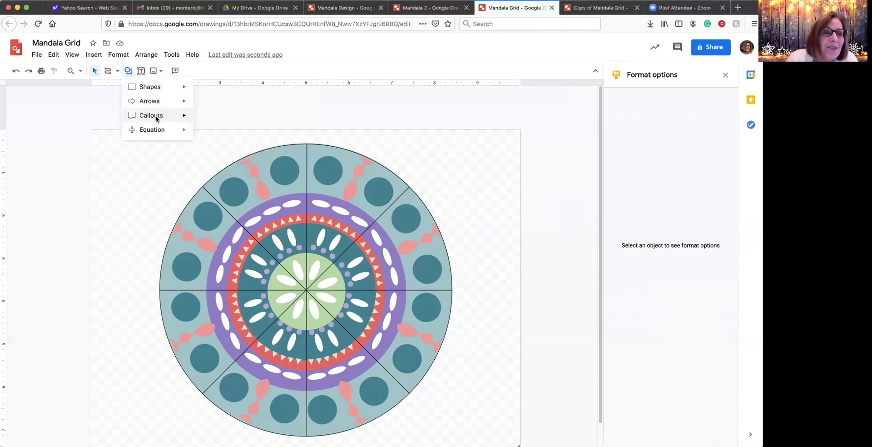
pyautogui.moveTo(157, 117)
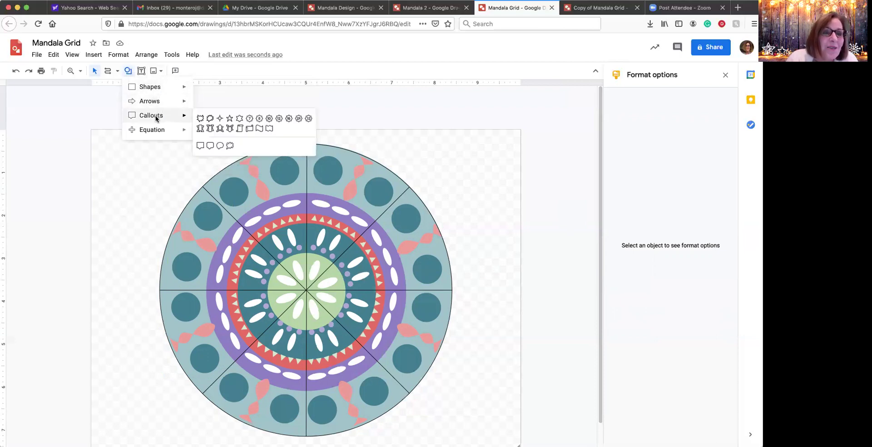
pyautogui.click(220, 119)
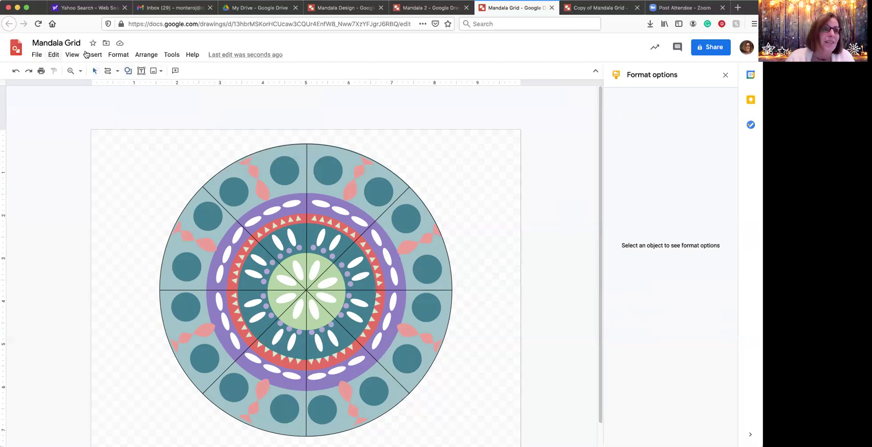
pyautogui.click(72, 55)
pyautogui.moveTo(88, 71)
pyautogui.click(158, 117)
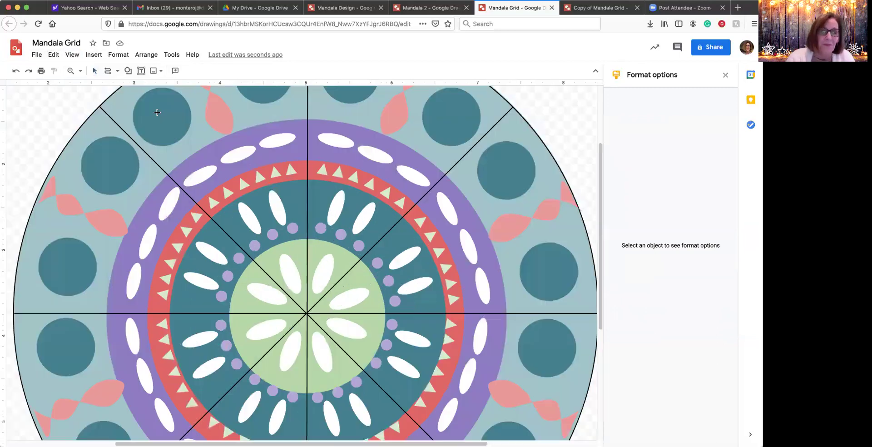
pyautogui.moveTo(295, 300)
pyautogui.mouseDown()
pyautogui.moveTo(325, 350)
pyautogui.moveTo(351, 354)
pyautogui.mouseUp()
pyautogui.moveTo(331, 328); pyautogui.dragTo(314, 319)
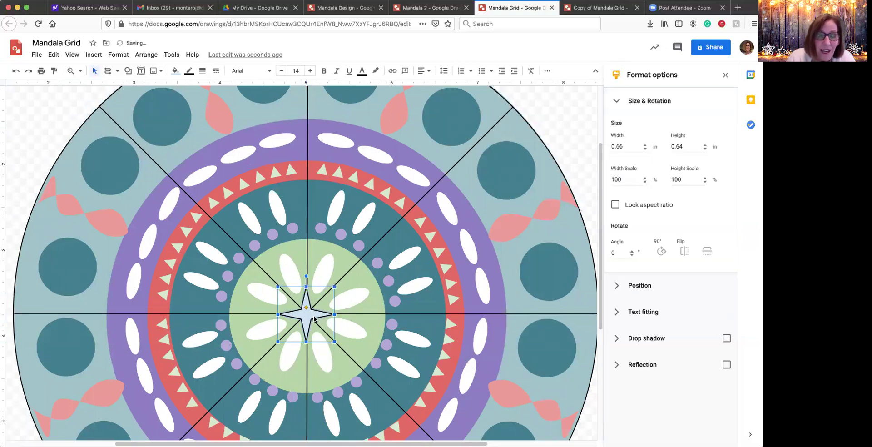
# Step: Give the star a transparent border and a coral red fill
pyautogui.click(189, 71)
pyautogui.click(193, 89)
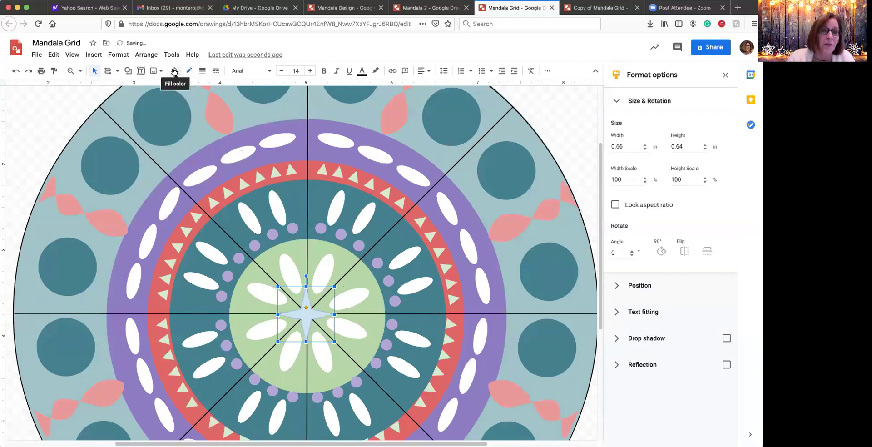
pyautogui.click(175, 71)
pyautogui.click(189, 161)
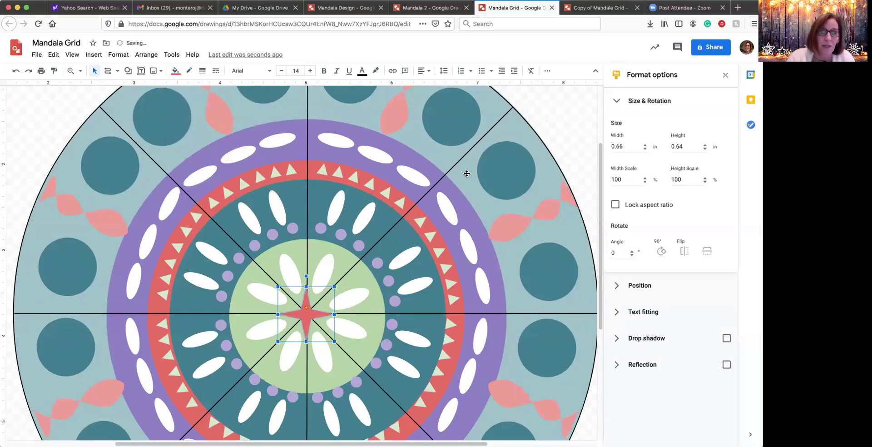
pyautogui.click(576, 112)
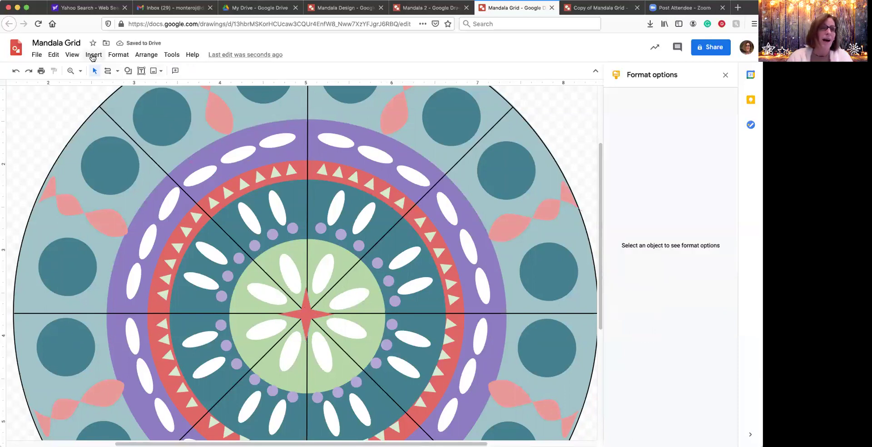
# Step: At 100% zoom, draw a rectangle covering the whole page
pyautogui.click(72, 55)
pyautogui.moveTo(85, 70)
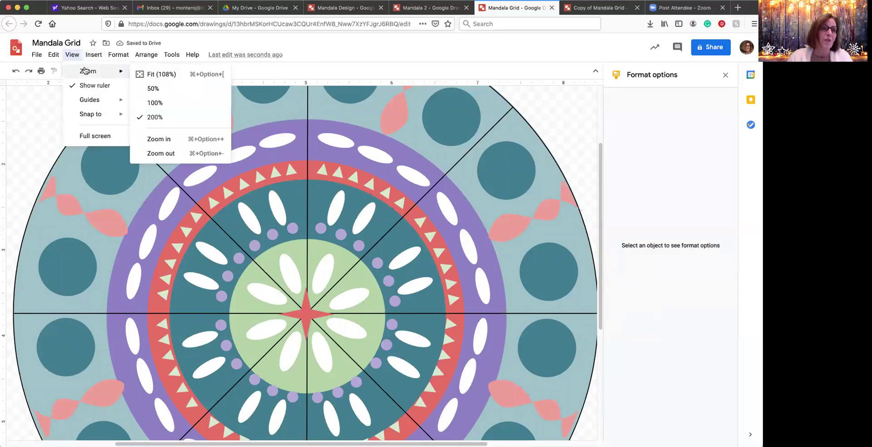
pyautogui.click(155, 103)
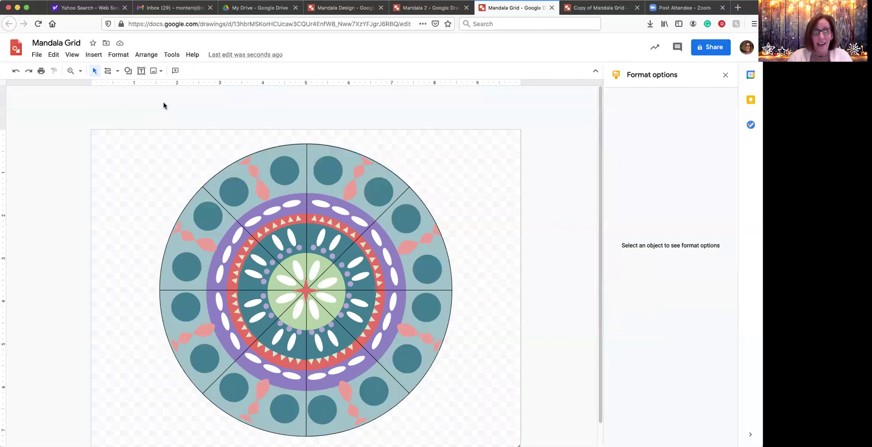
pyautogui.click(128, 71)
pyautogui.moveTo(150, 87)
pyautogui.click(200, 90)
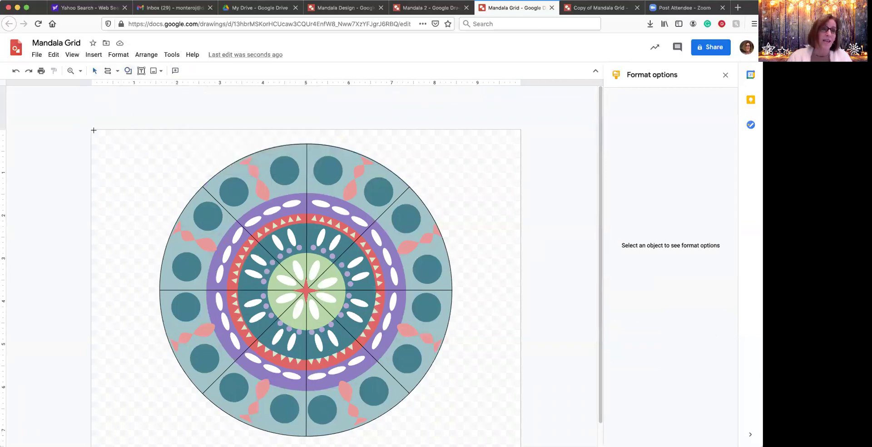
pyautogui.moveTo(91, 129); pyautogui.dragTo(521, 446)
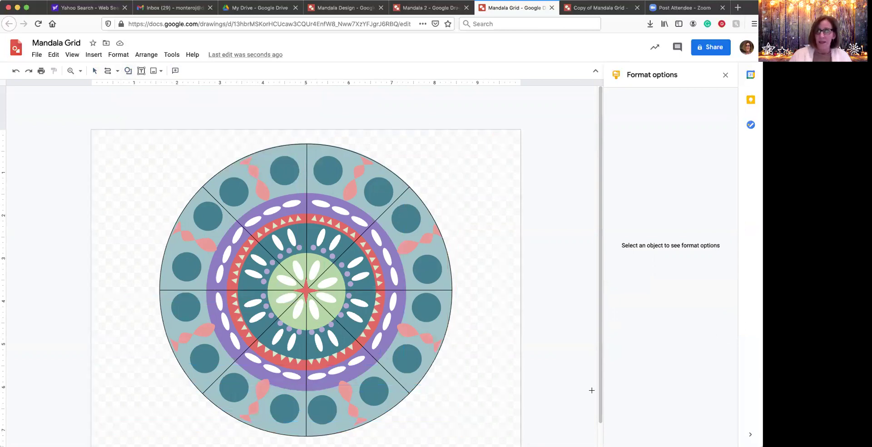
pyautogui.moveTo(599, 389); pyautogui.dragTo(593, 432)
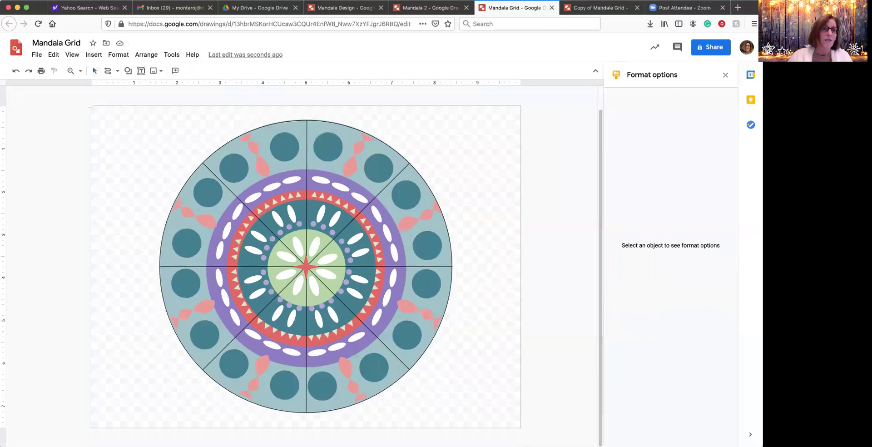
pyautogui.moveTo(93, 109); pyautogui.dragTo(517, 423)
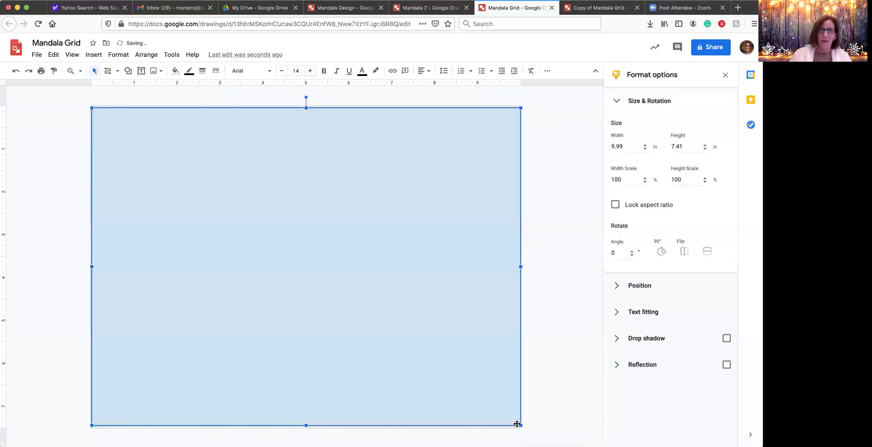
# Step: Make the rectangle white with a transparent border and send it to the back
pyautogui.click(175, 70)
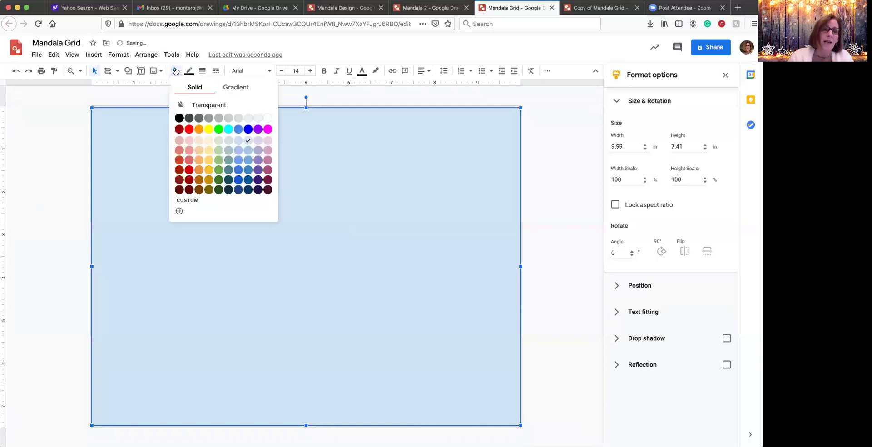
pyautogui.click(267, 118)
pyautogui.click(188, 70)
pyautogui.click(195, 86)
pyautogui.click(145, 58)
pyautogui.moveTo(184, 75)
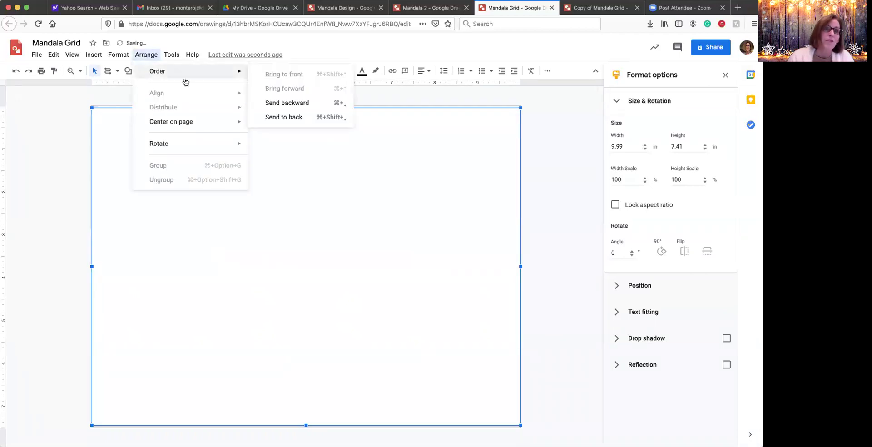
pyautogui.click(291, 117)
pyautogui.click(551, 173)
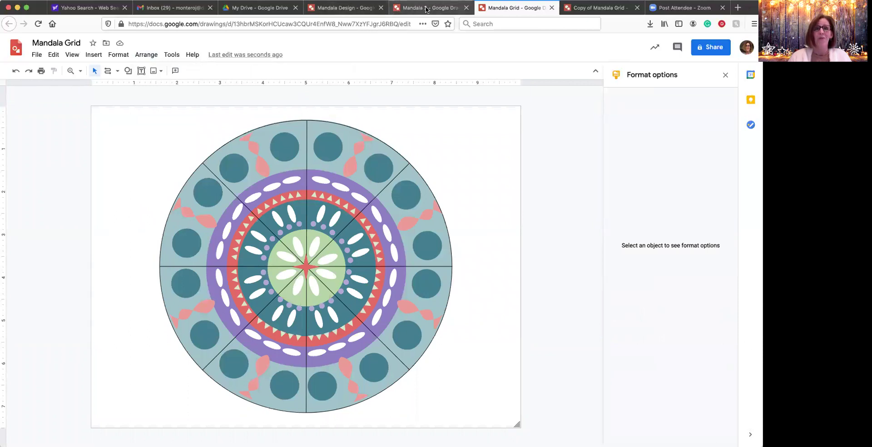
# Step: Switch between the Mandala Design and Mandala 2 tabs, ending on Mandala 2
pyautogui.click(339, 10)
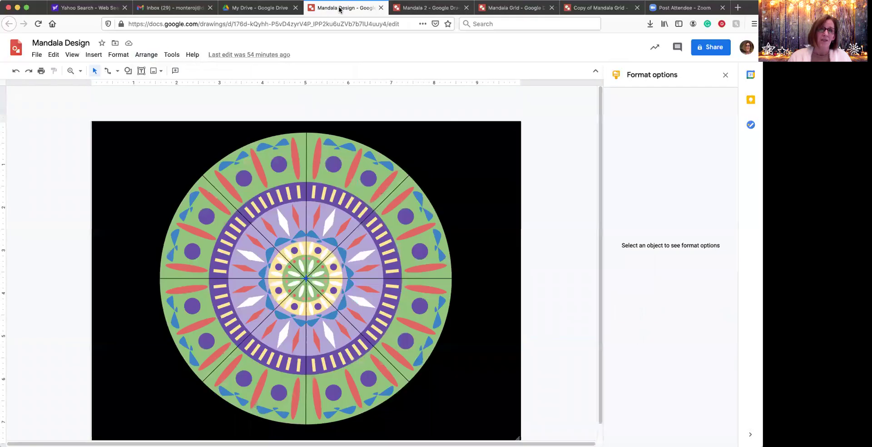
pyautogui.click(421, 10)
pyautogui.click(363, 8)
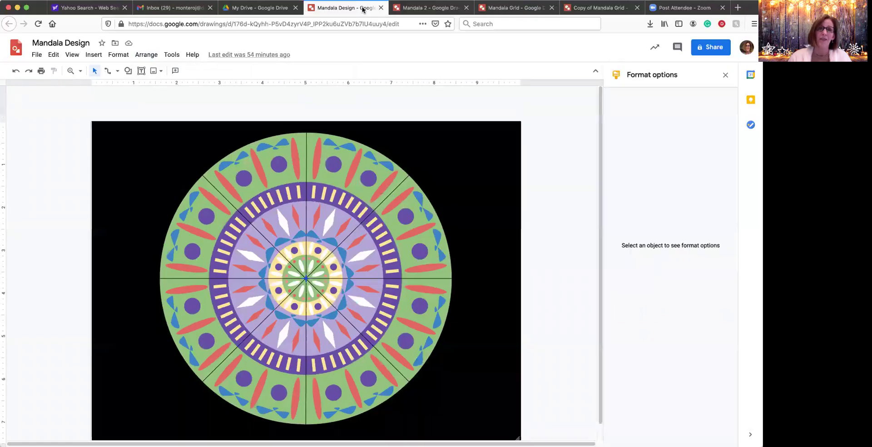
pyautogui.click(436, 8)
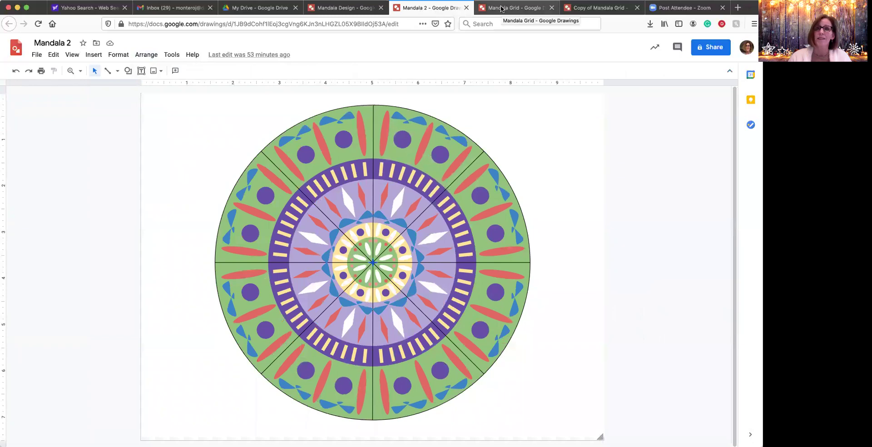